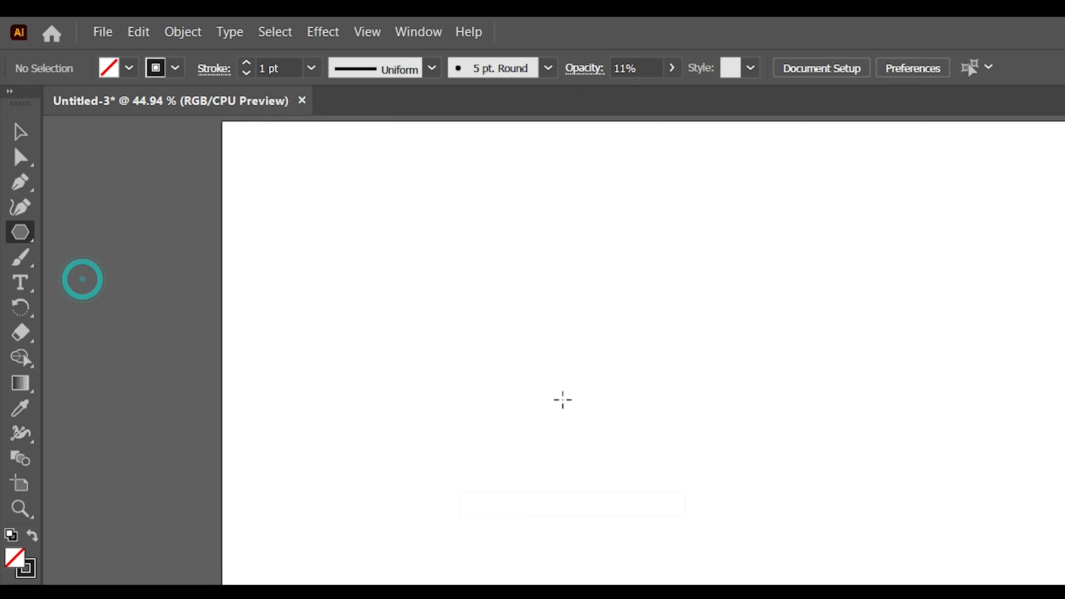
- Draw a hexagon 100 px wide with no fill and a 1 pt black stroke near the artboard's centre
click(656, 452)
click(681, 596)
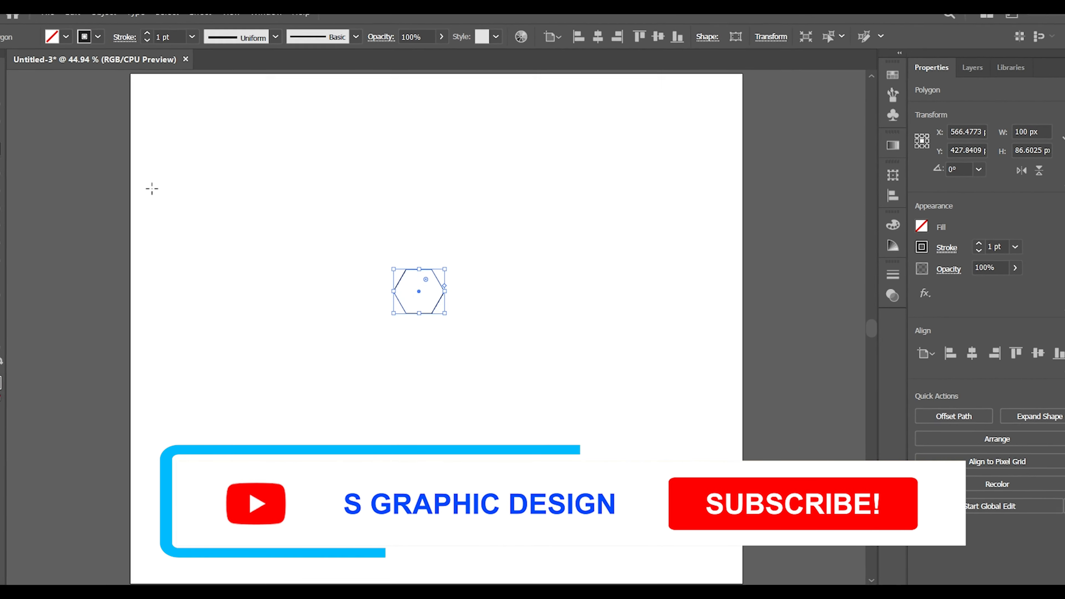
key(v)
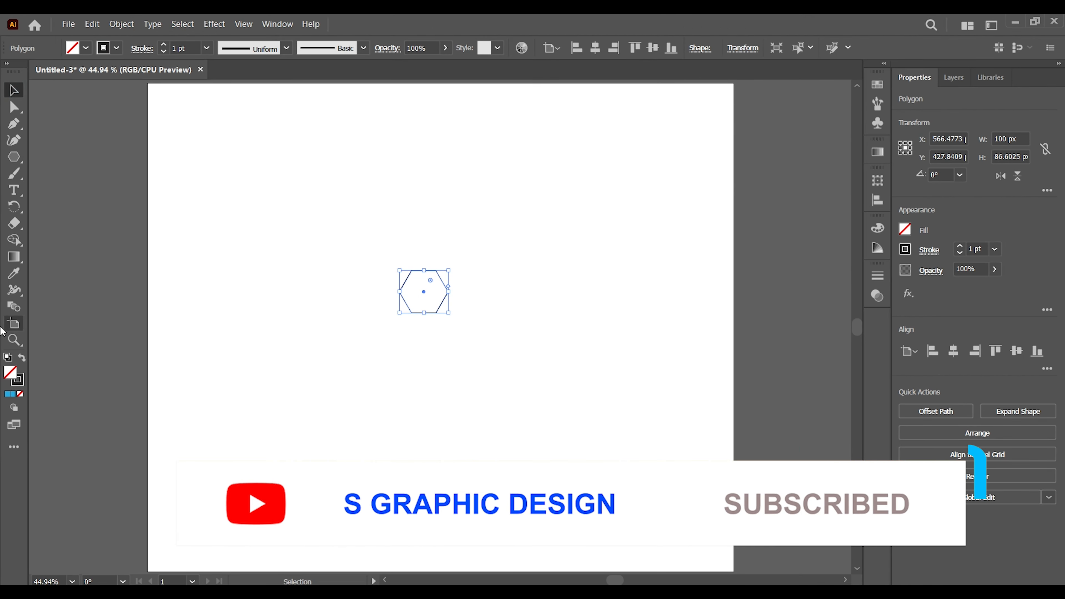
- Rotate the hexagon 90° so it stands on a point, and place a copy flush against its right side
click(14, 340)
click(441, 302)
click(418, 314)
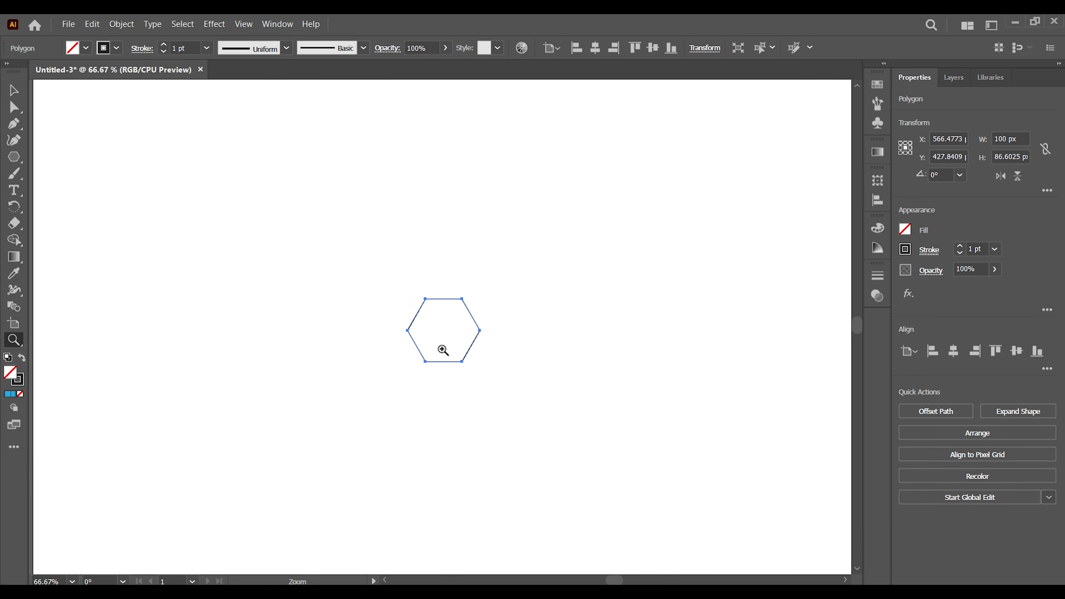
click(442, 350)
click(17, 93)
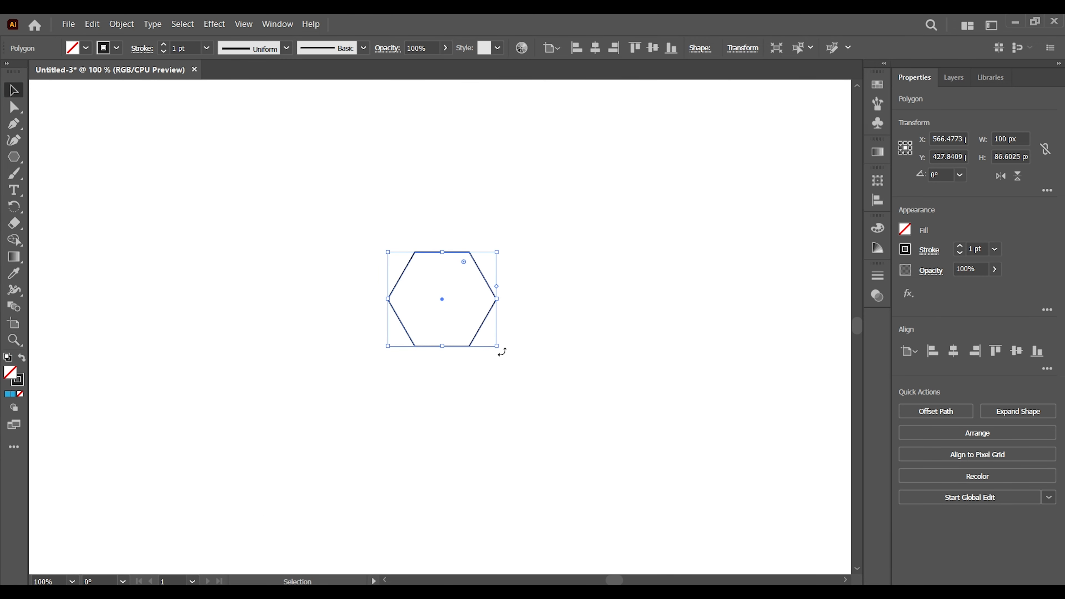
drag(502, 353, 568, 270)
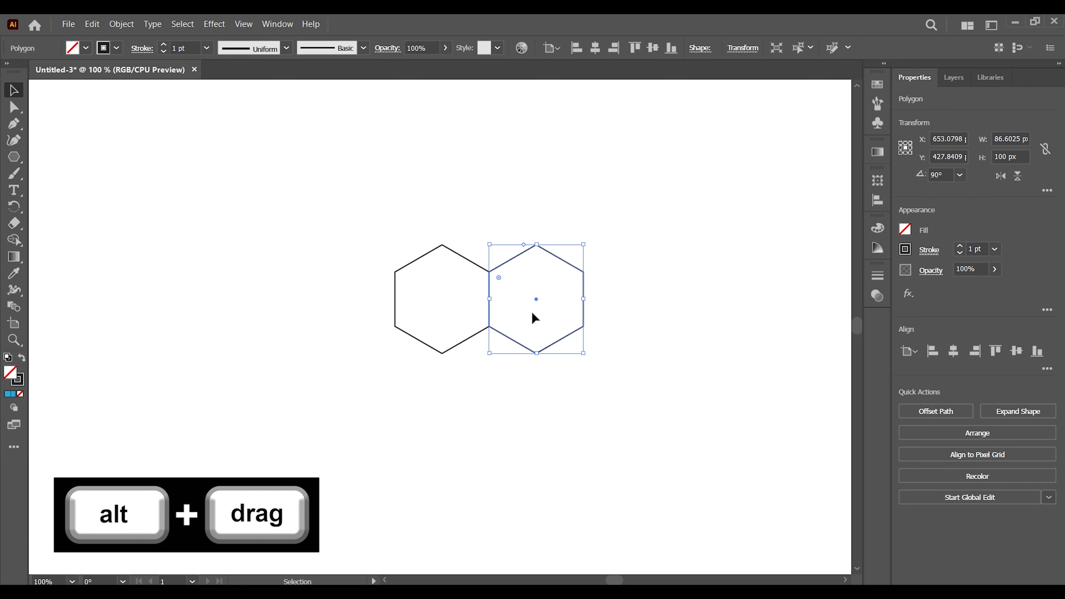
- Place a third copy of the hexagon below the other two, nested between them so their edges meet
drag(498, 331, 452, 418)
drag(290, 171, 671, 512)
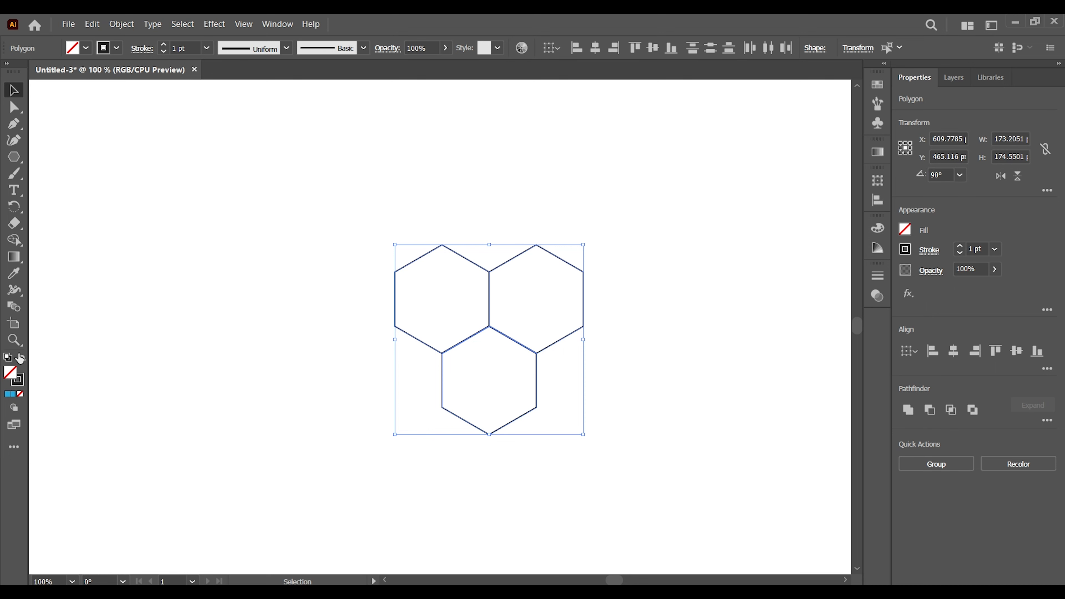
click(16, 342)
click(507, 335)
click(447, 350)
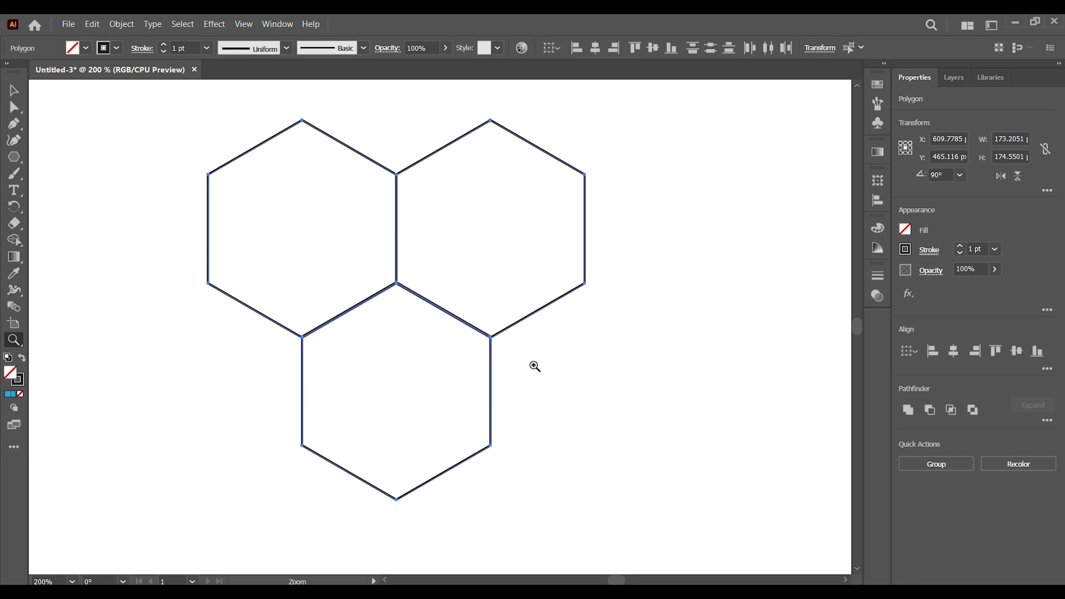
click(15, 90)
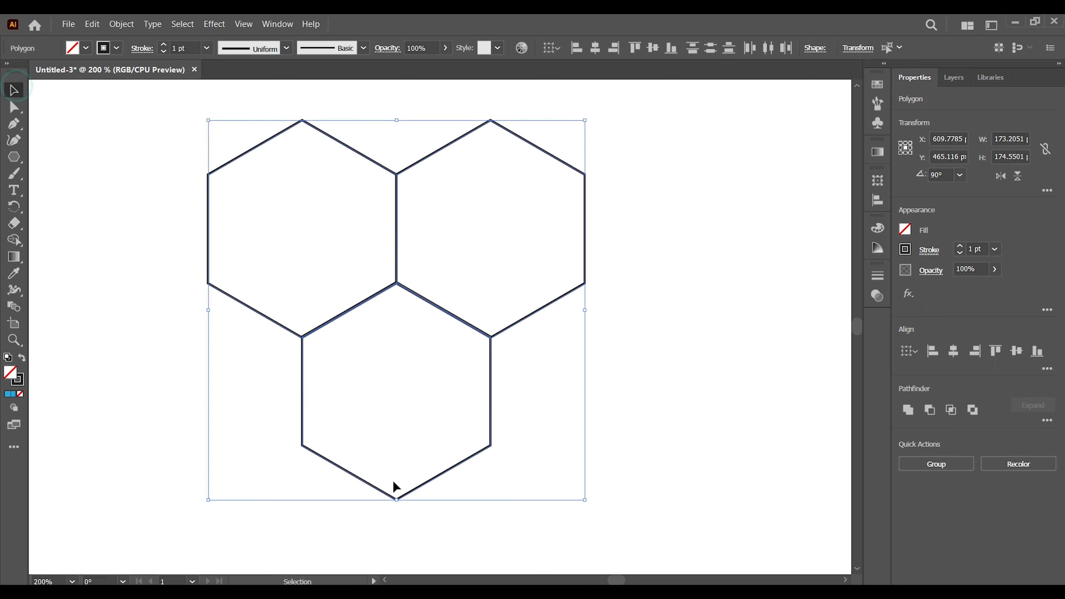
click(609, 511)
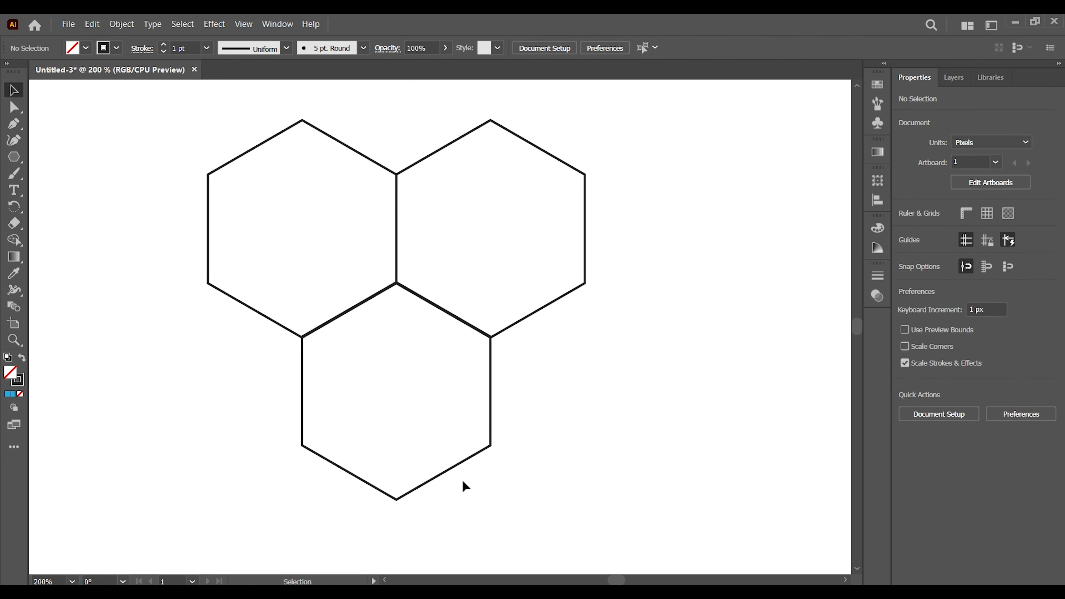
click(454, 466)
key(Down)
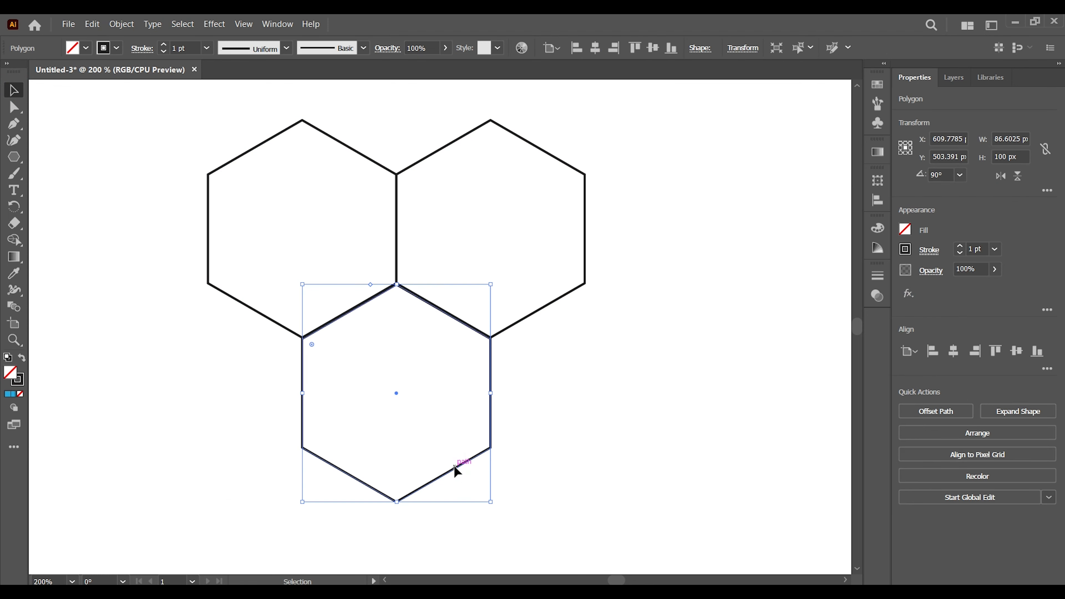
key(Up)
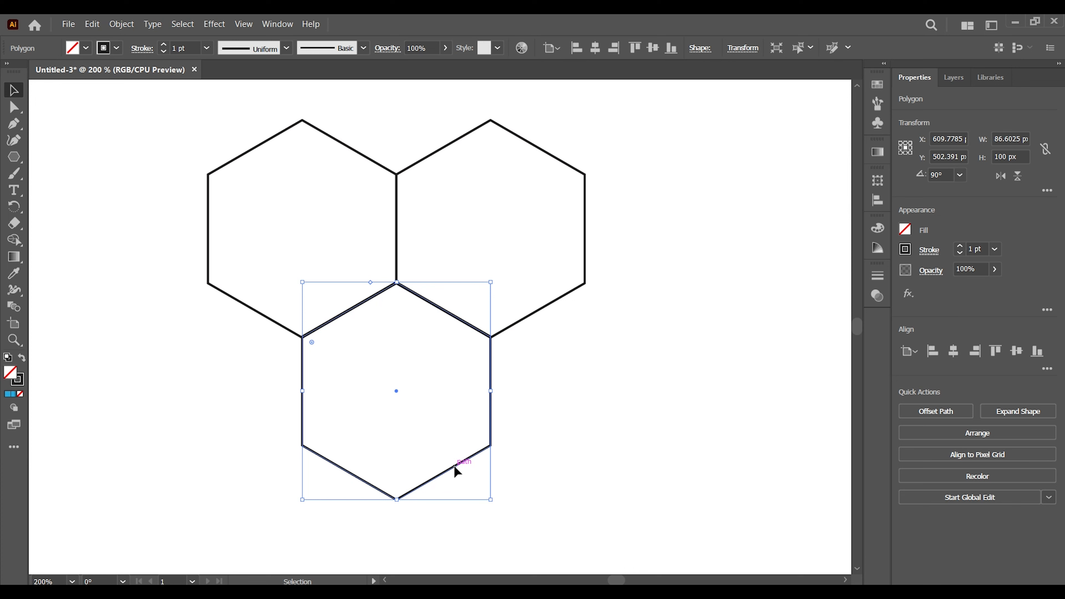
click(135, 177)
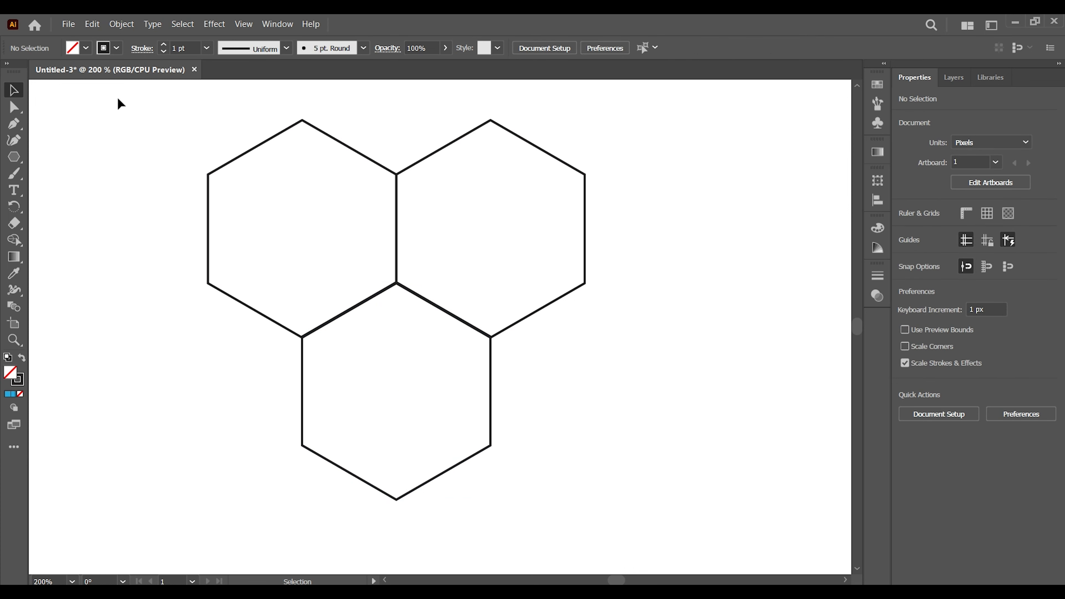
- Set the stroke weight of all three hexagons to 0.5 pt
drag(119, 101, 684, 470)
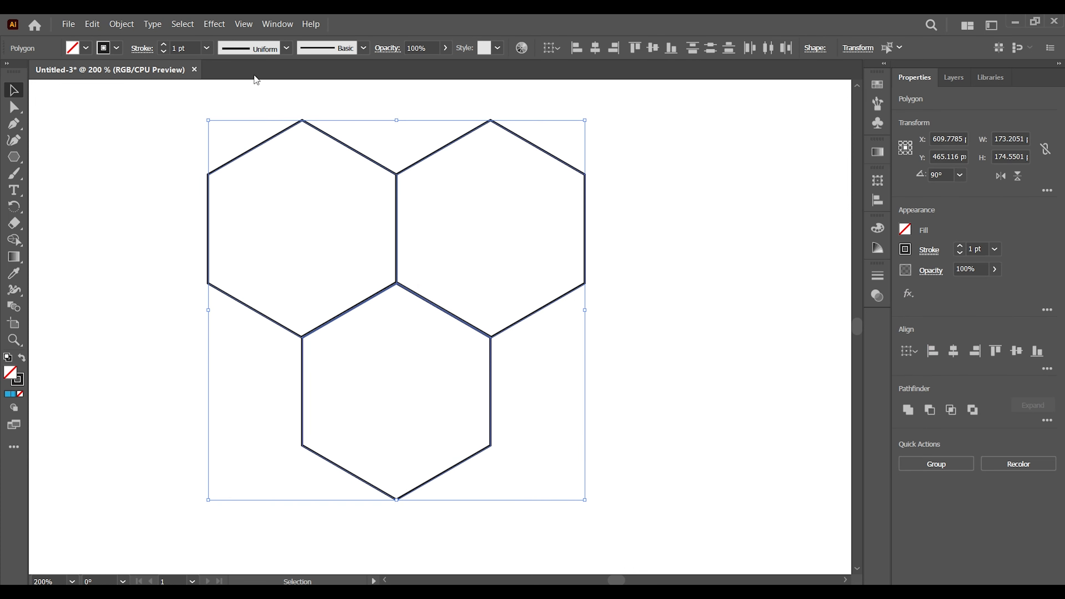
click(164, 51)
click(164, 51)
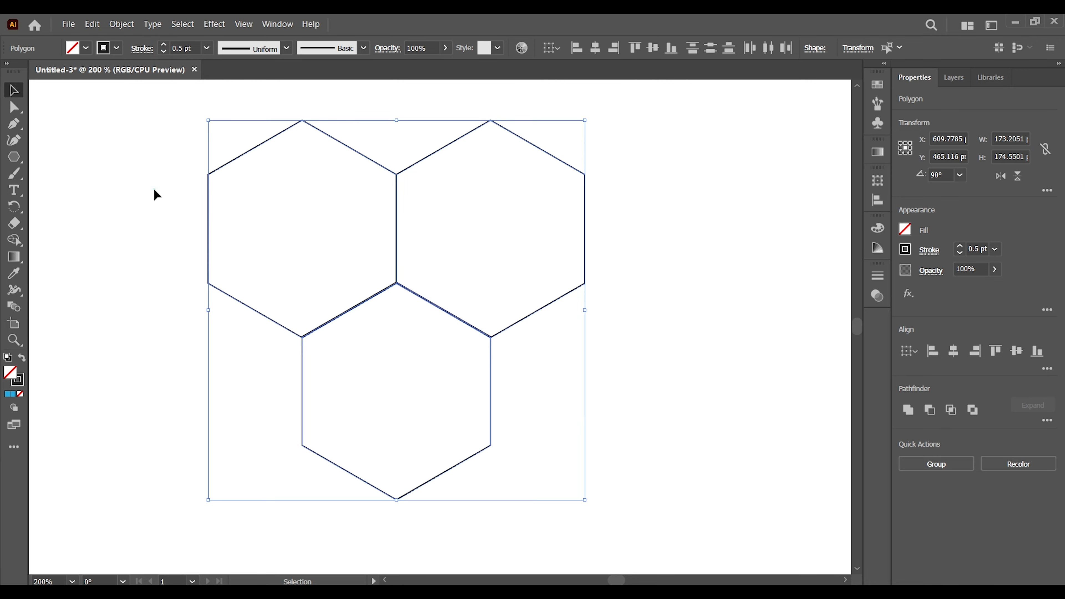
click(154, 189)
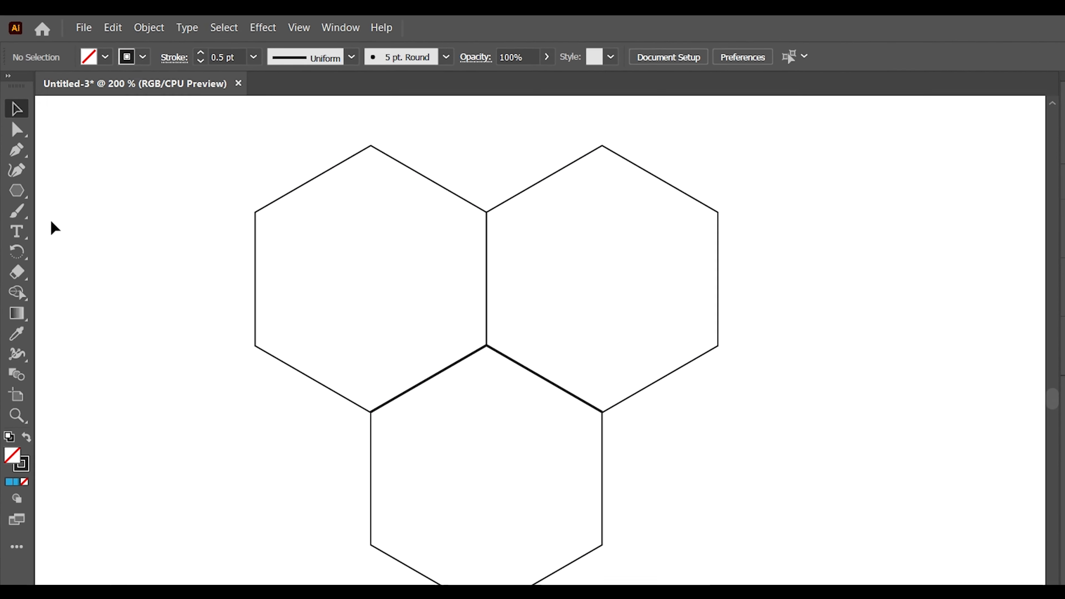
- Draw an open Pen path from the lower hexagon's bottom vertex to the shared centre point and on to the left hexagon's upper-left vertex
click(14, 124)
click(69, 180)
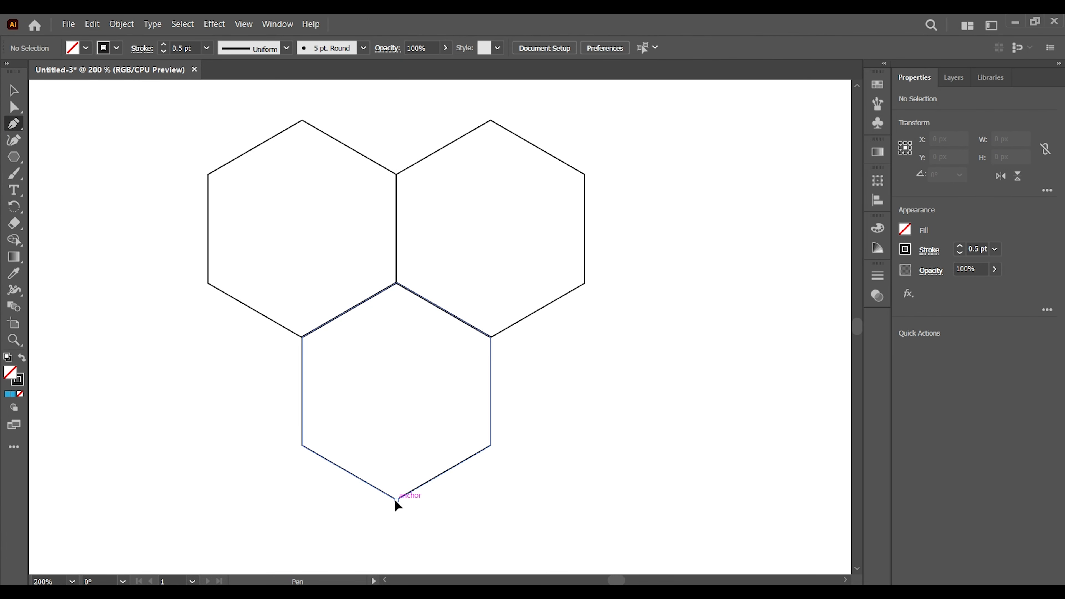
click(396, 500)
click(397, 283)
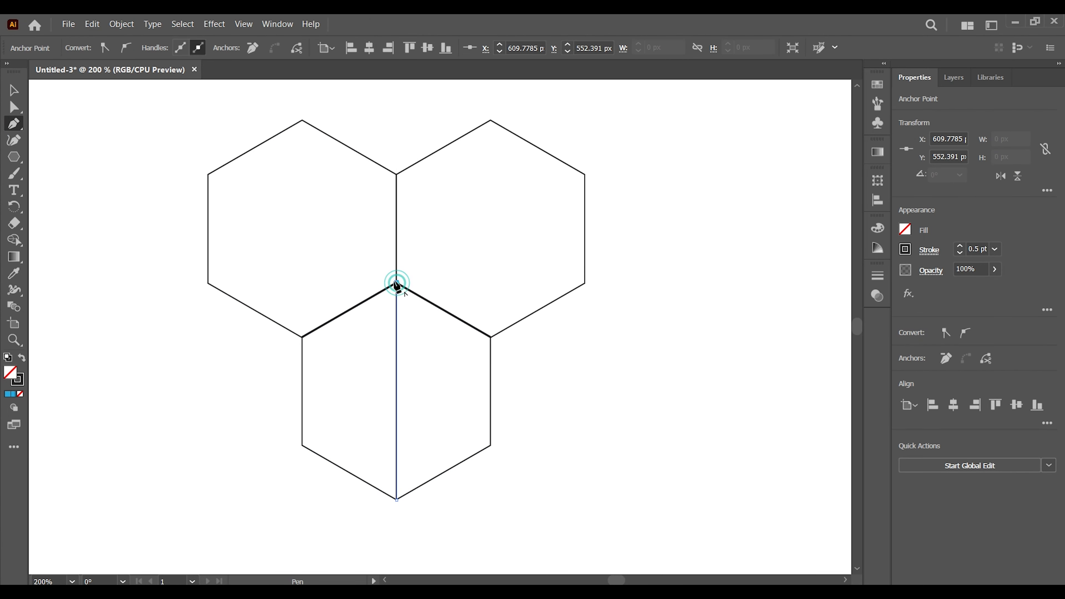
click(208, 174)
key(Return)
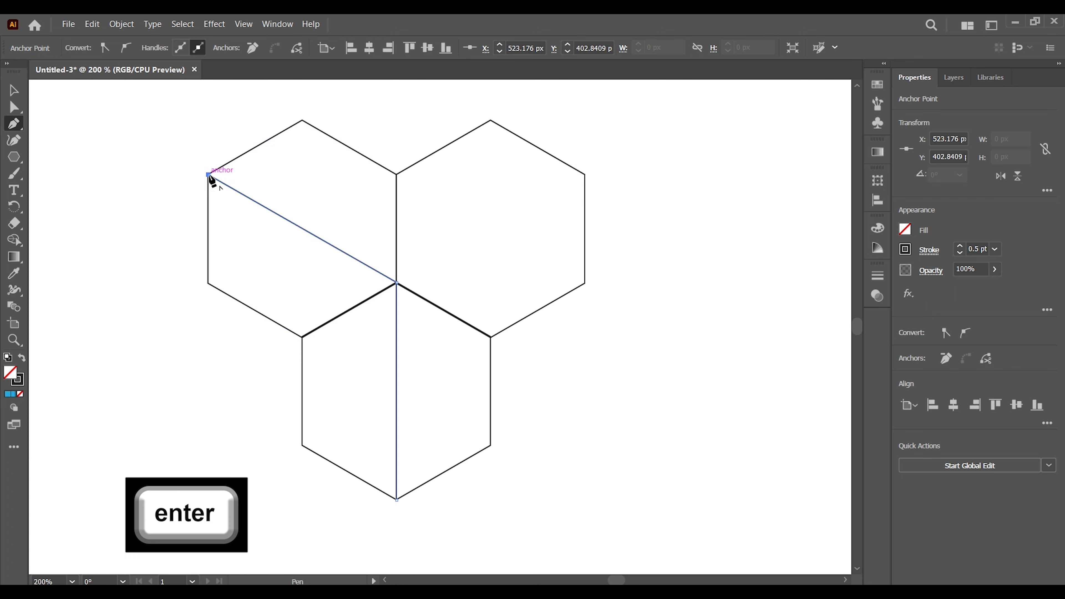
- Draw a second Pen path from the lower hexagon's lower-left vertex straight up to the diagonal's midpoint and on to the left hexagon's upper-left vertex
click(302, 444)
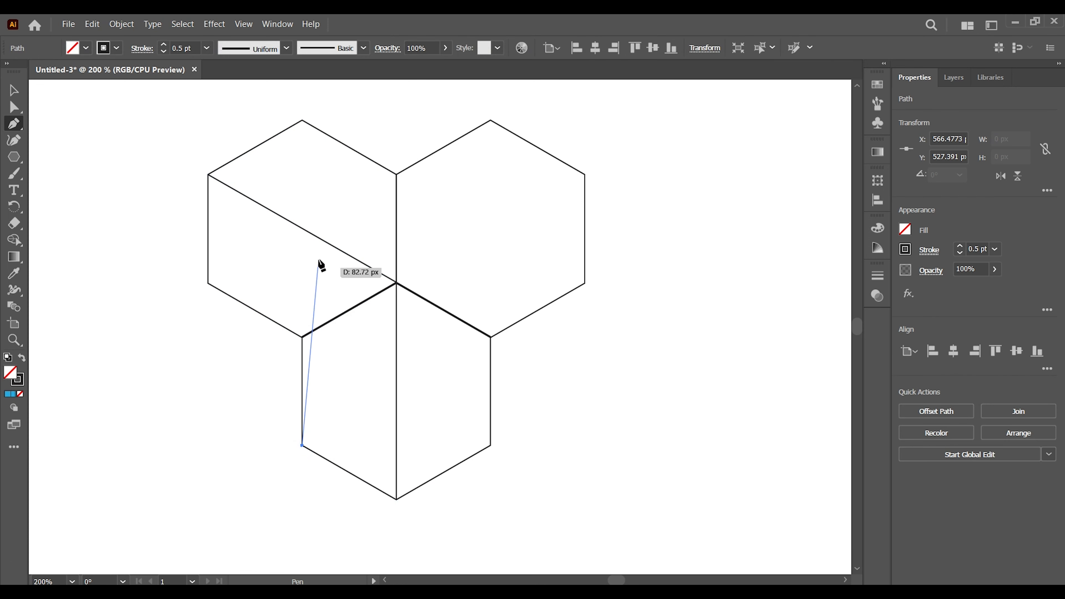
click(303, 229)
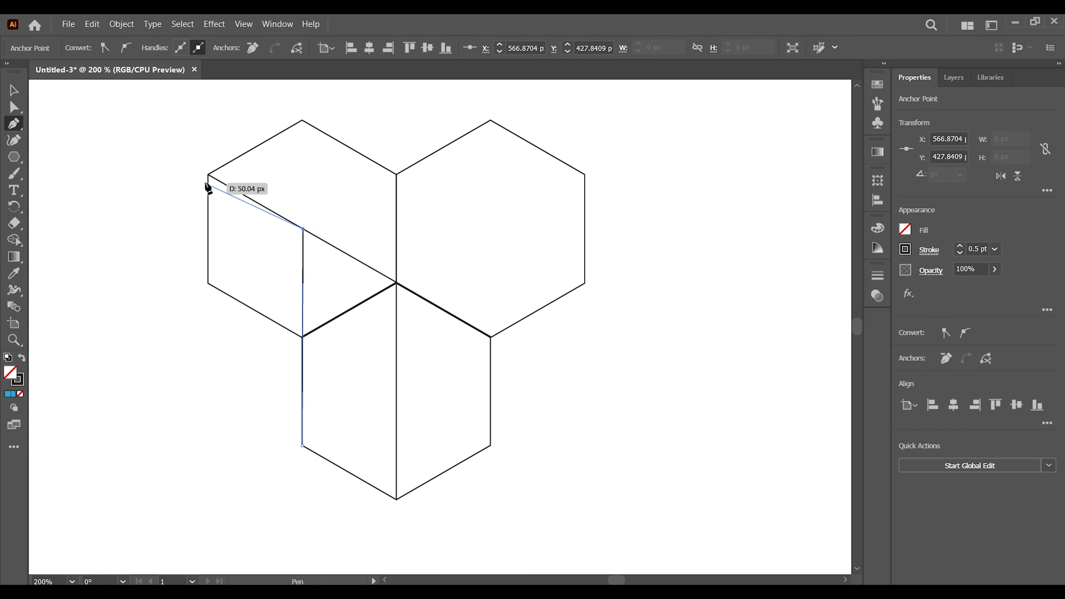
key(ctrl+z)
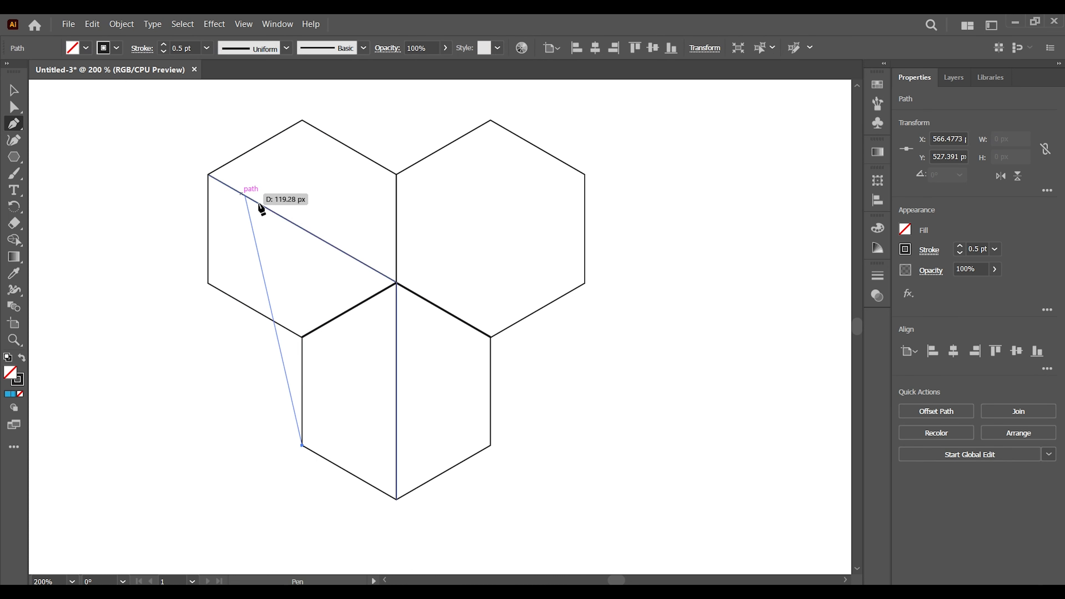
click(303, 229)
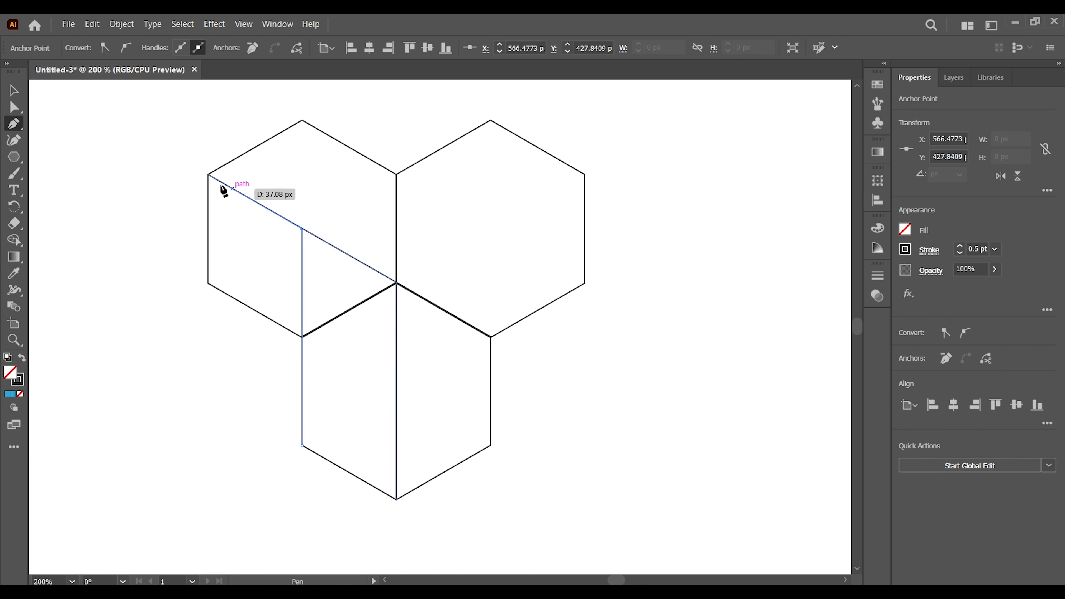
click(208, 175)
key(Return)
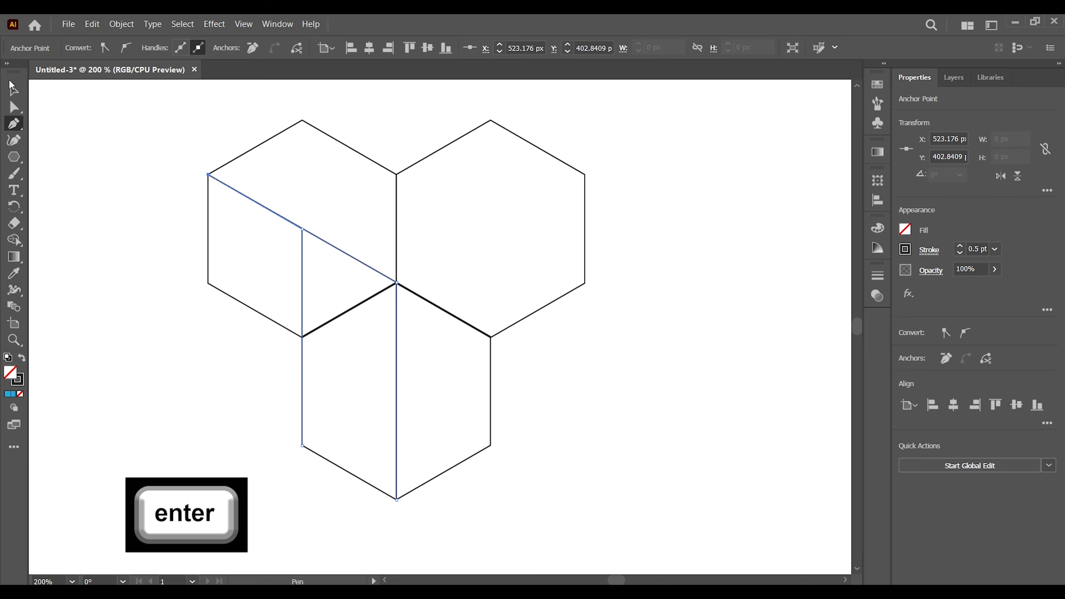
- Select both Pen paths together and cut them to the clipboard
click(12, 88)
shift+click(309, 265)
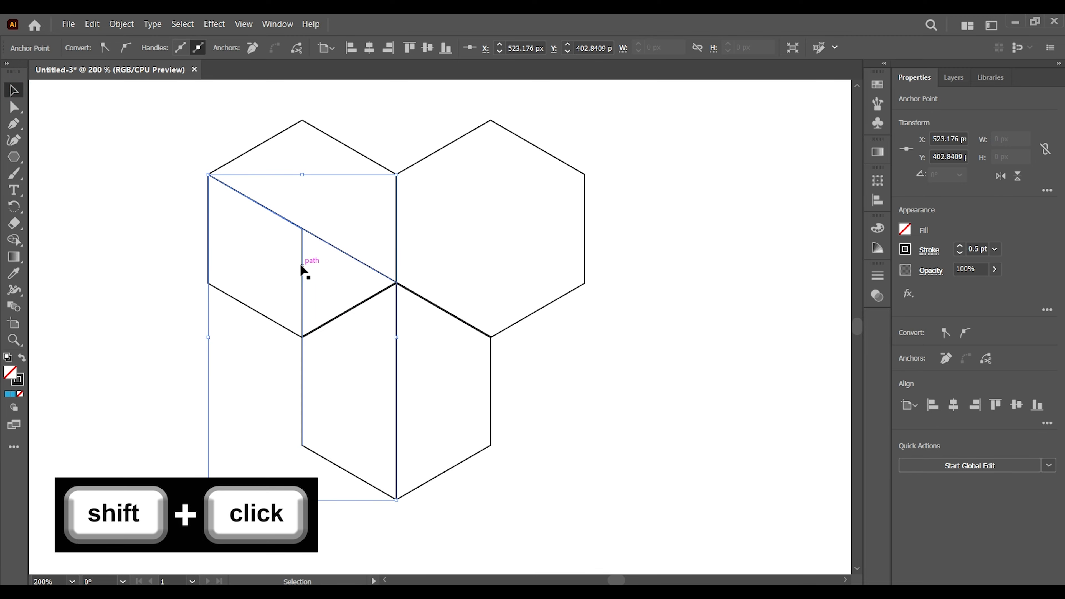
click(92, 23)
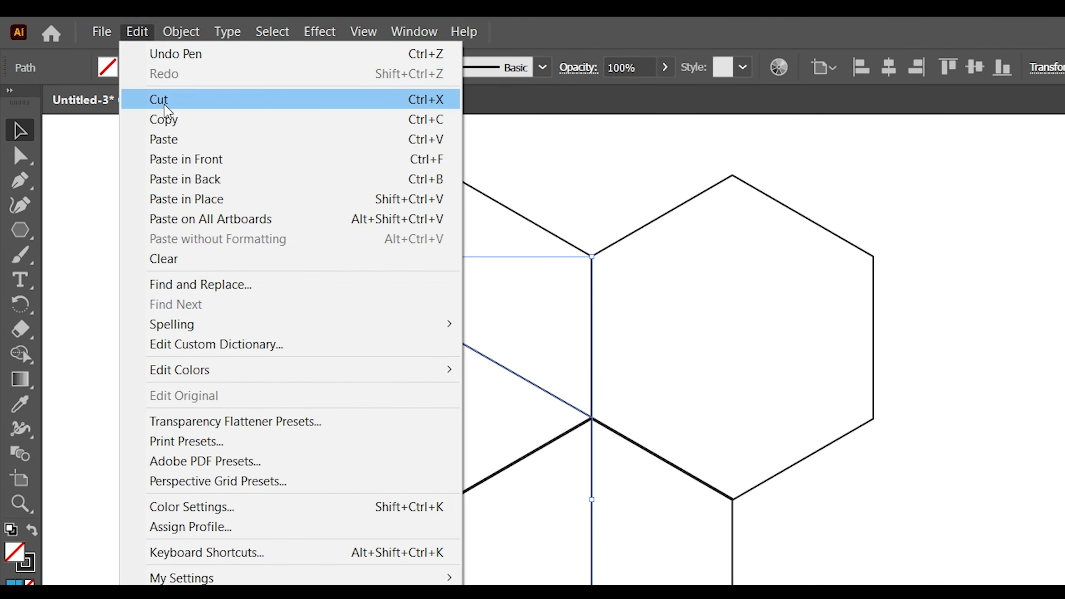
click(163, 104)
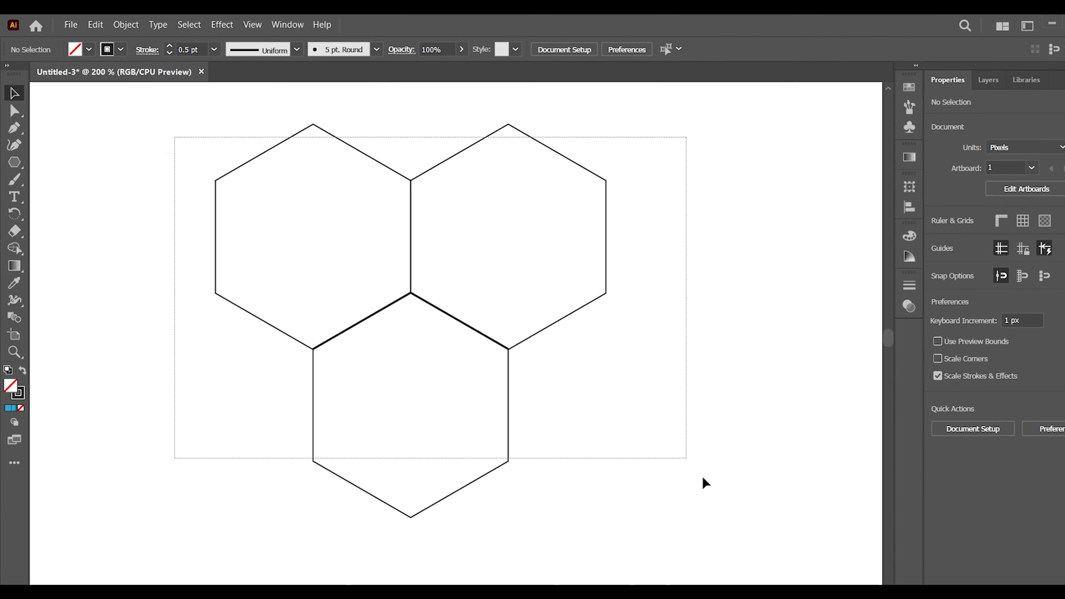
- Merge the three hexagons into a single outline with the Shape Builder tool
key(ctrl+a)
click(11, 240)
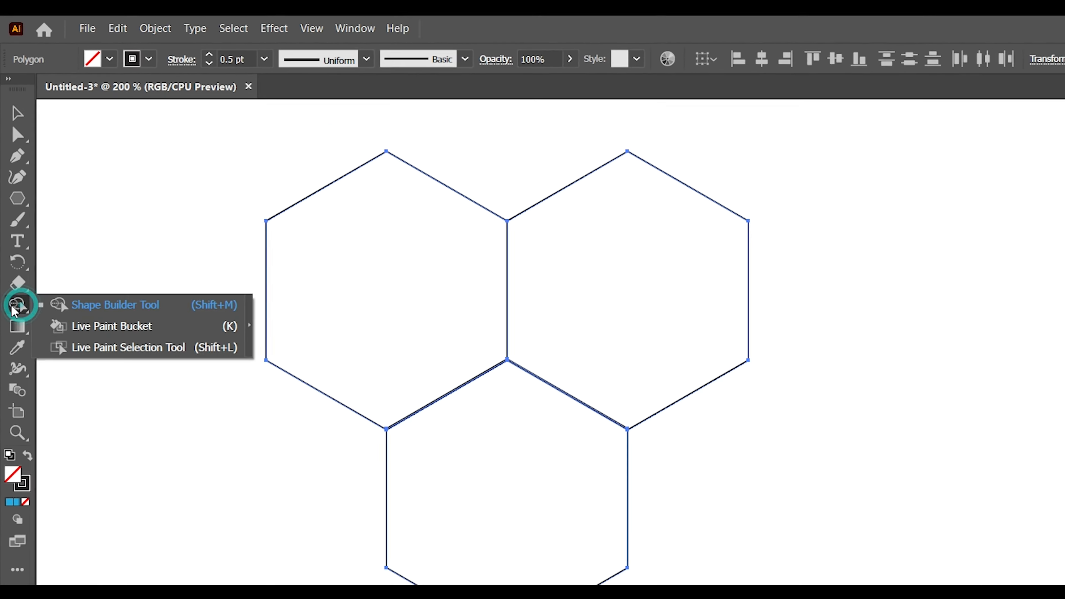
click(51, 241)
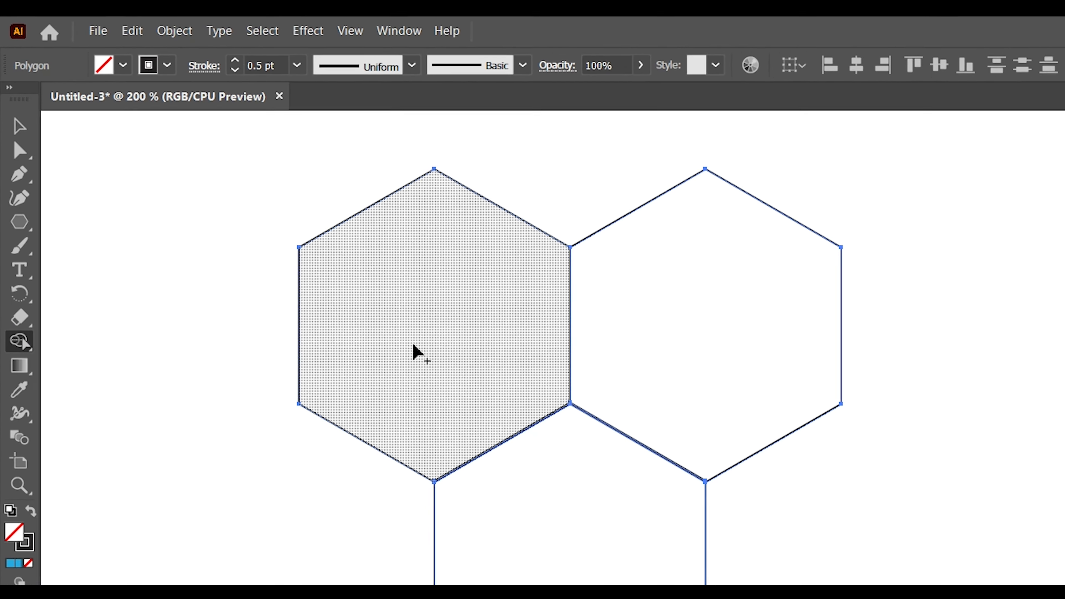
mouse_move(413, 353)
mouse_down()
mouse_move(589, 333)
mouse_move(397, 390)
mouse_move(332, 284)
mouse_move(372, 228)
mouse_up()
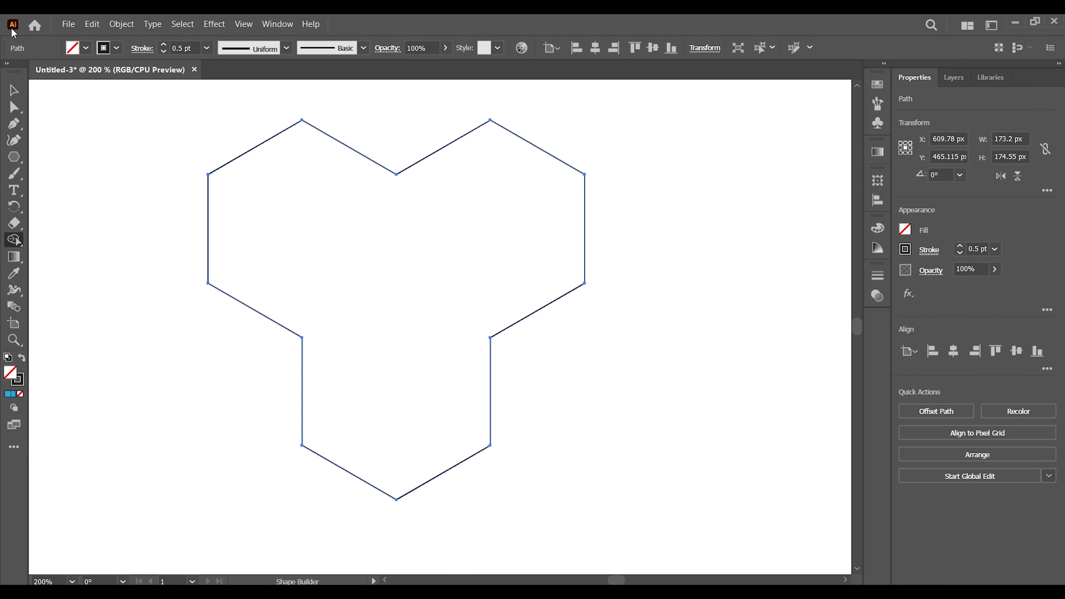
- Paste the two cut paths in front, at their original position over the merged outline
click(14, 90)
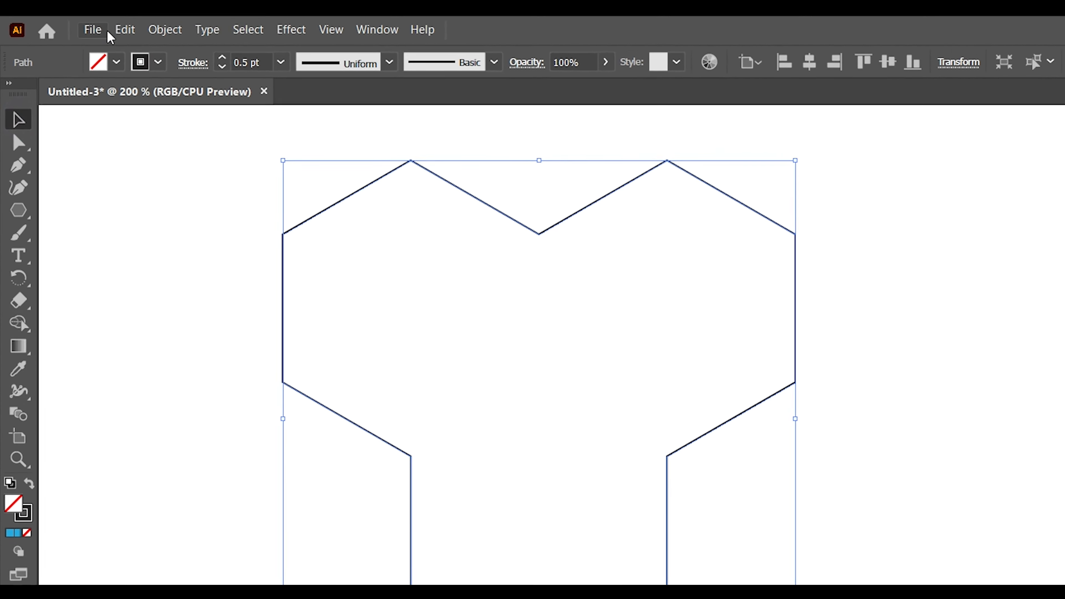
click(146, 37)
click(186, 161)
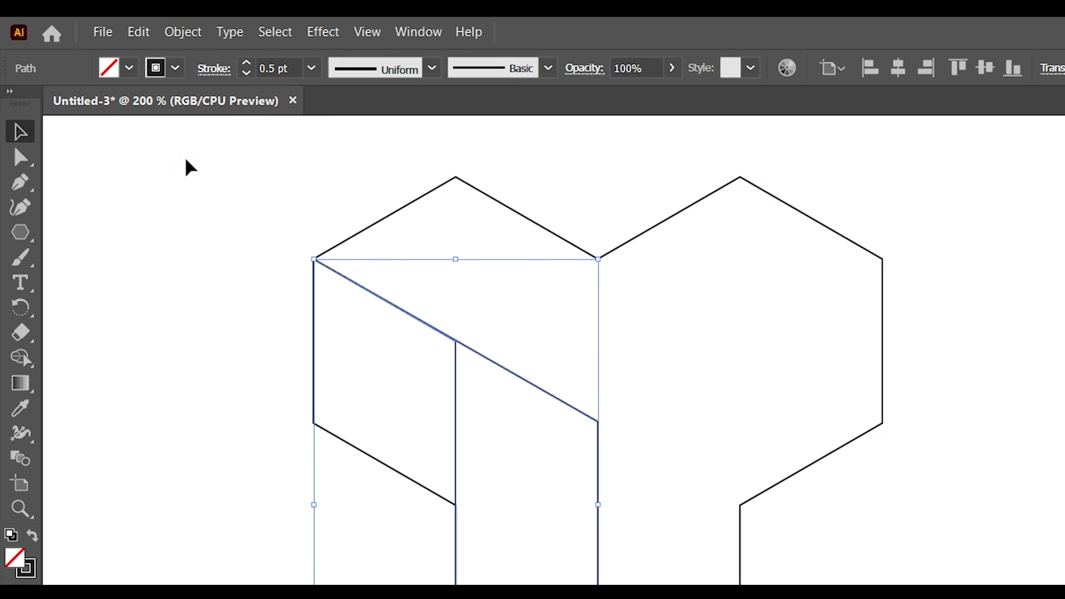
- Rotate a copy of the pasted paths 120° about the central anchor point, and repeat the transformation once for a third set
click(33, 311)
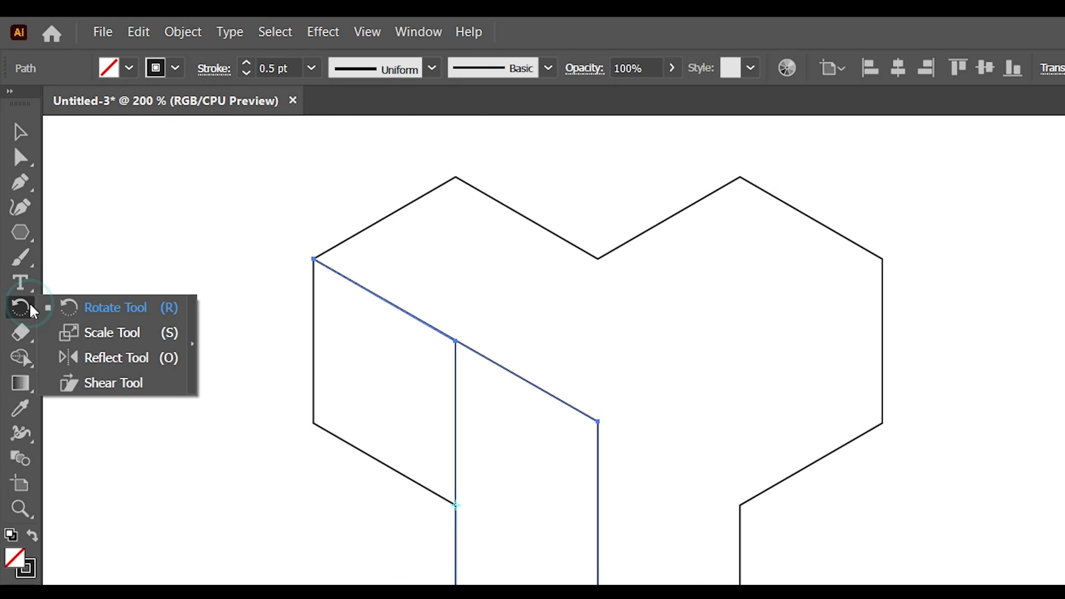
click(85, 307)
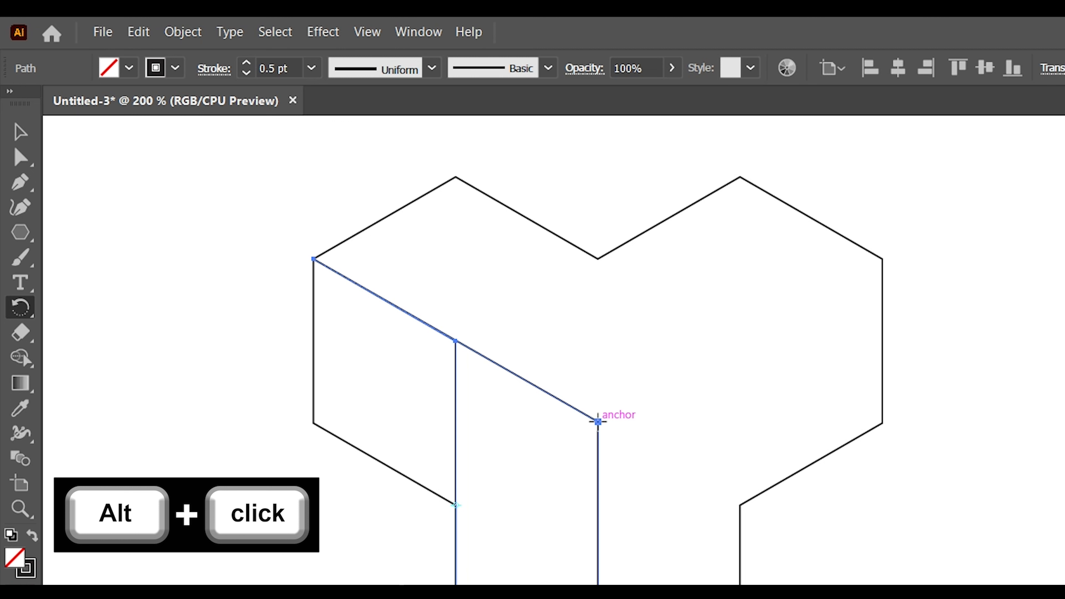
alt+click(598, 421)
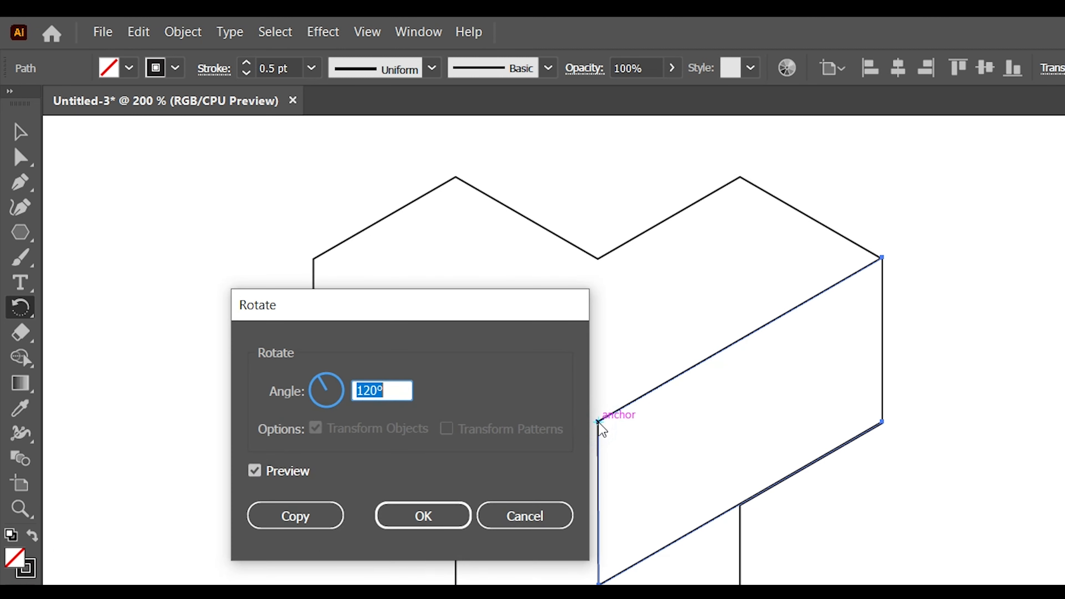
click(323, 518)
key(ctrl+d)
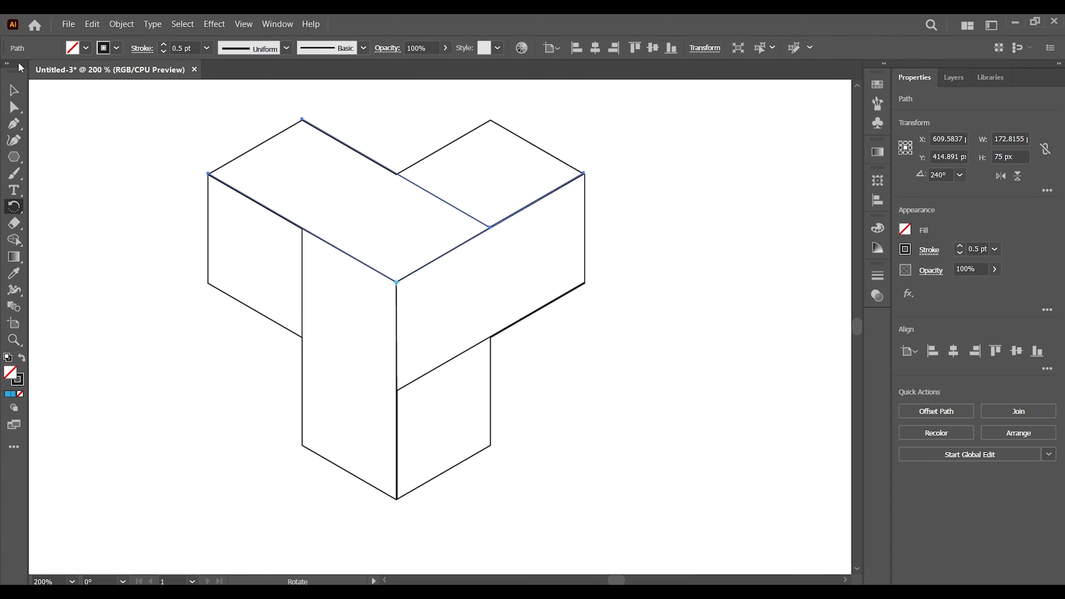
- Select all the artwork and round only the six corners of the inner dividing paths together, using their live corner widgets
click(13, 90)
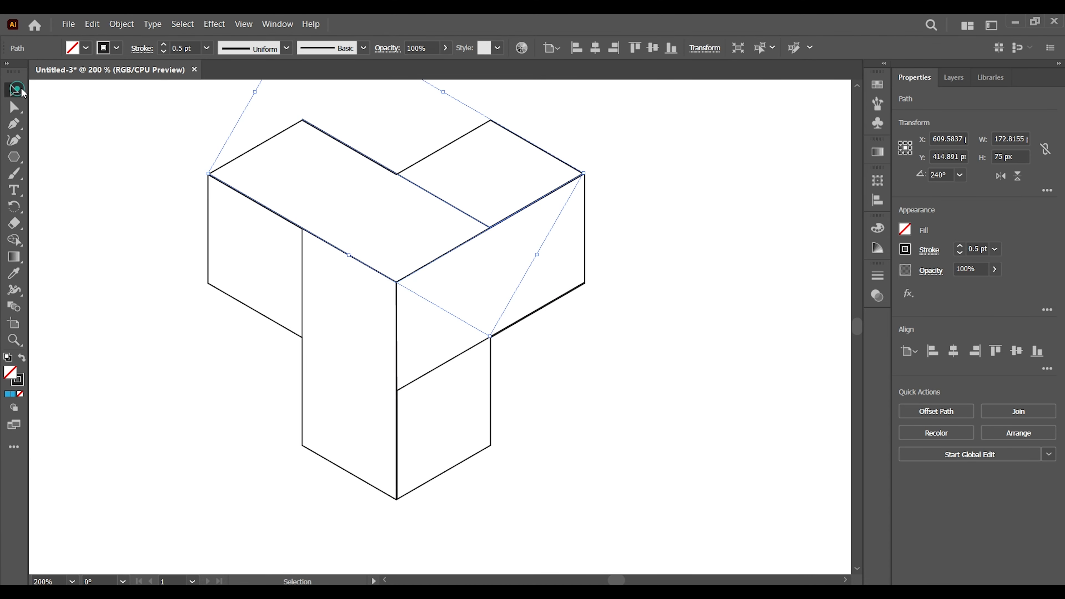
click(176, 153)
drag(161, 114, 659, 513)
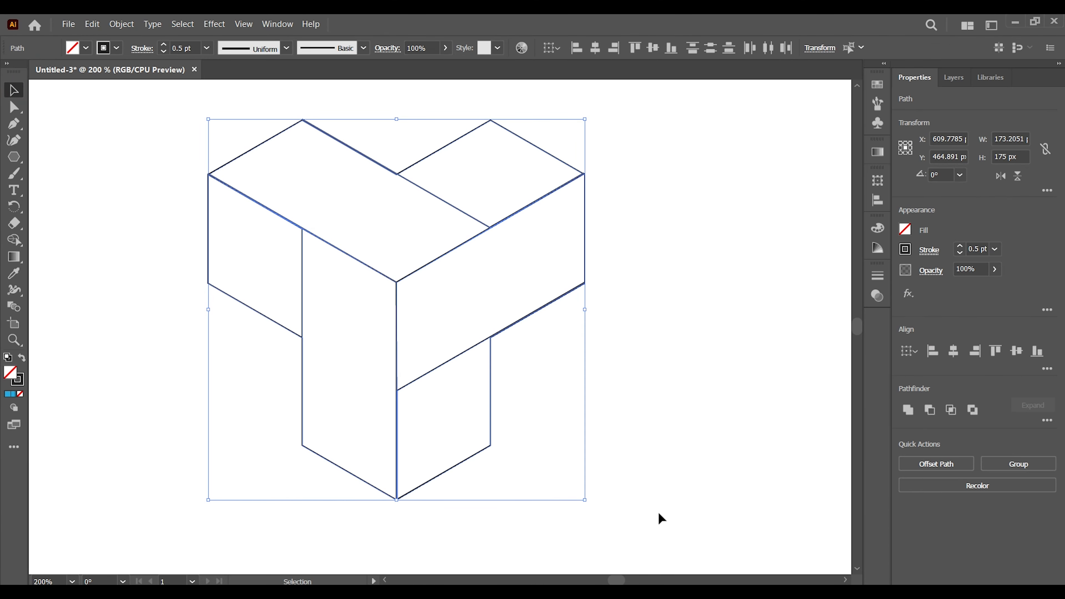
click(14, 107)
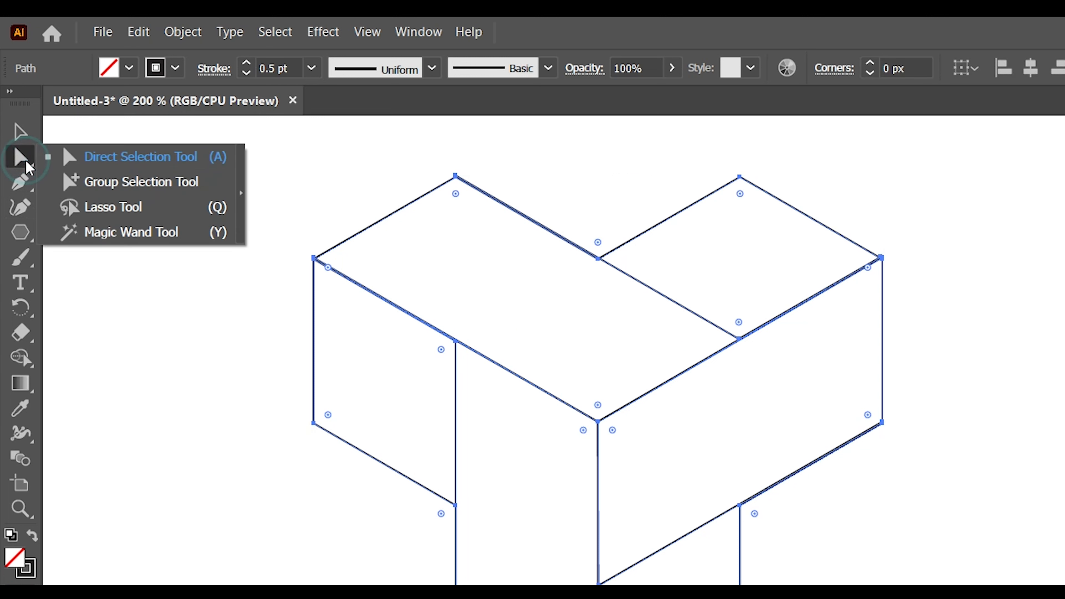
click(46, 106)
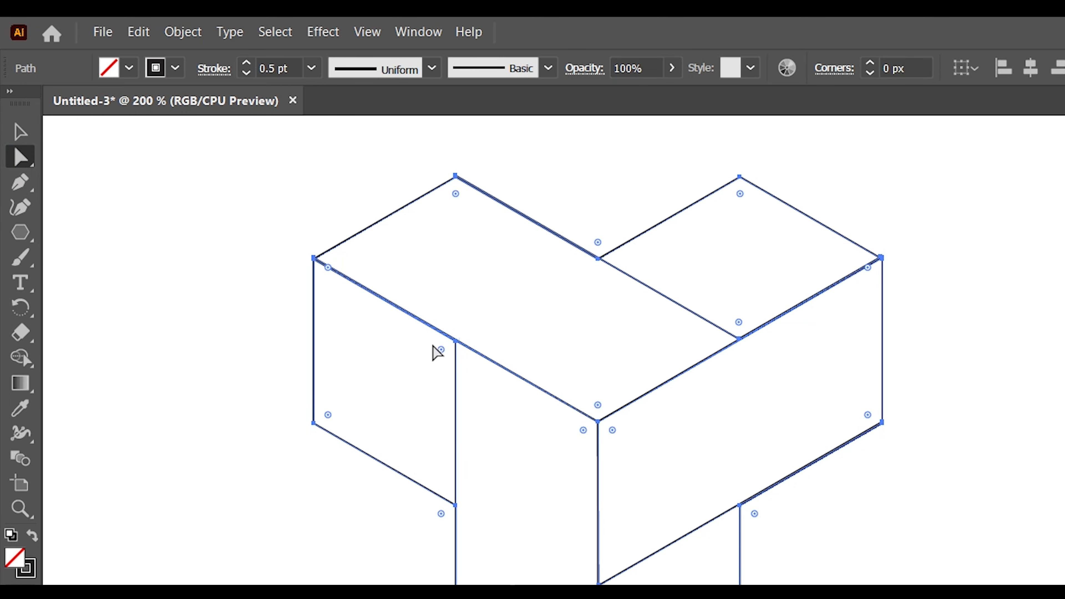
shift+click(597, 405)
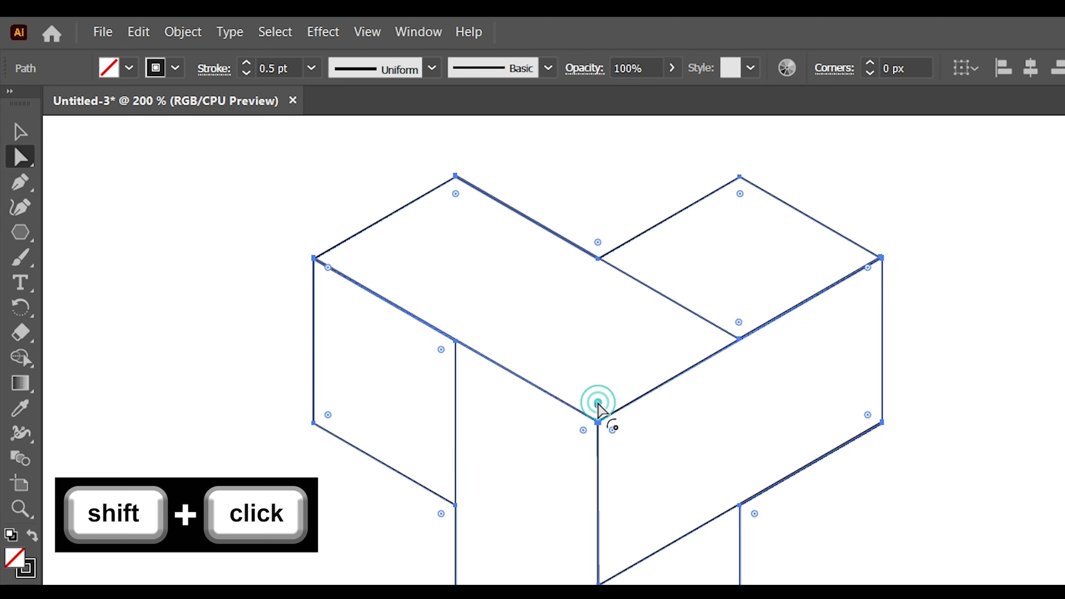
shift+click(441, 350)
shift+click(597, 406)
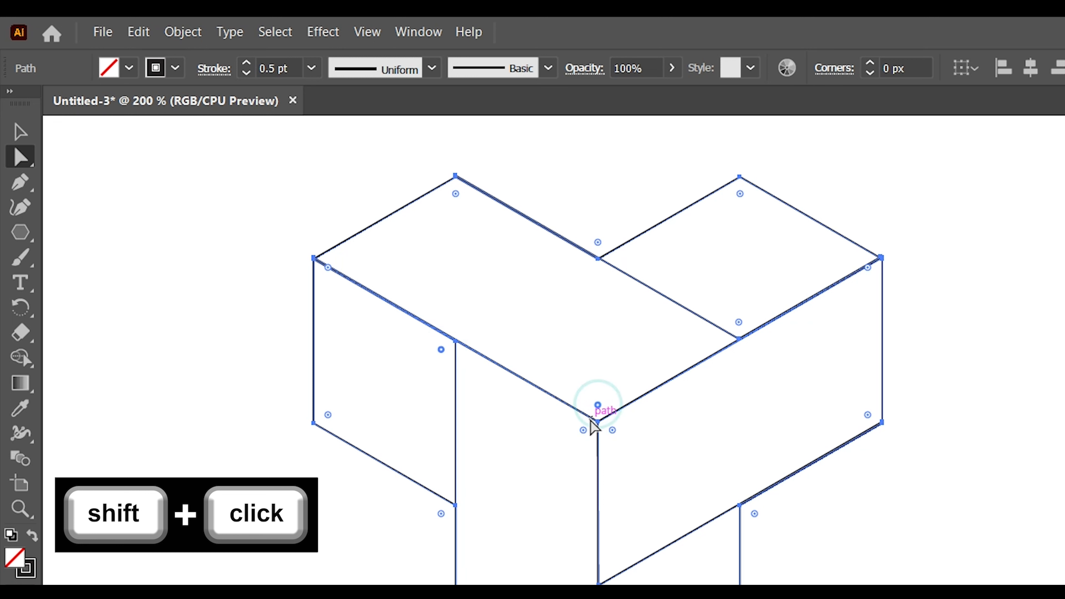
shift+click(613, 429)
shift+click(738, 323)
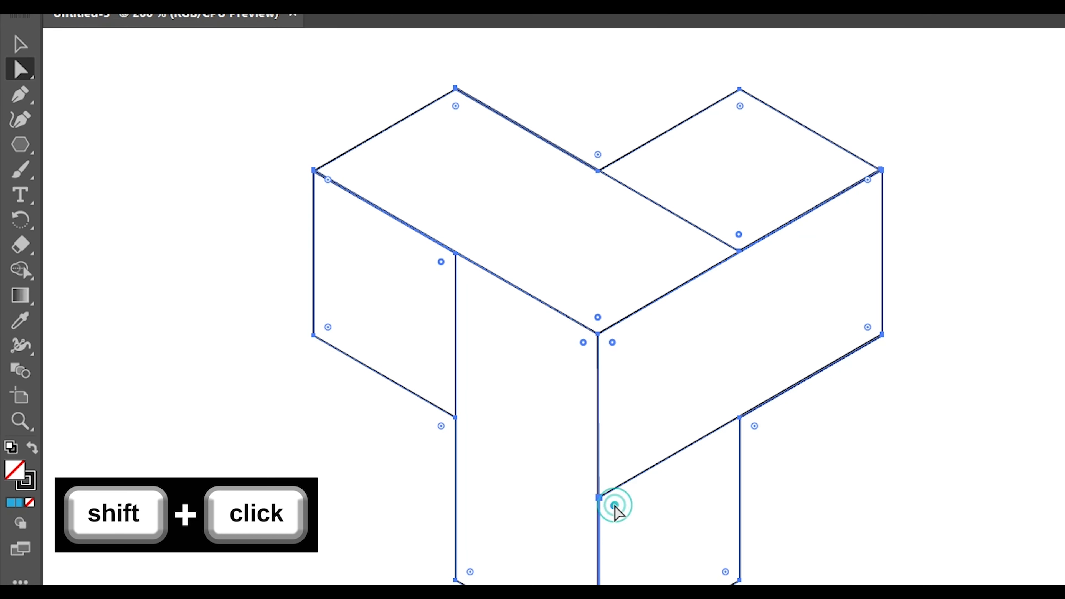
drag(614, 506, 692, 536)
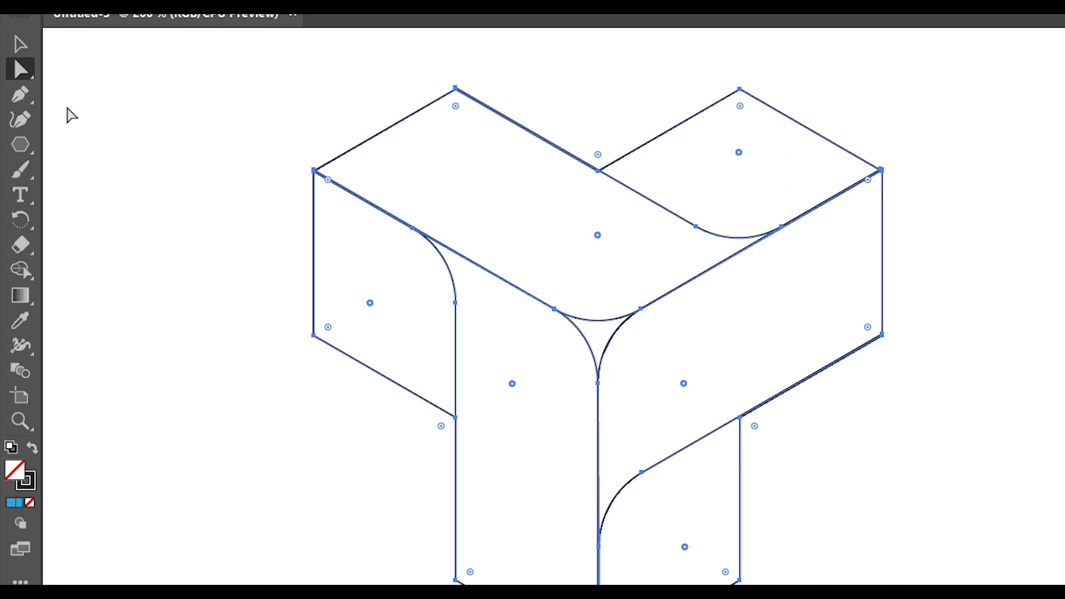
- Round all live corners of the outline and inner paths together, giving the whole figure soft curved edges
click(22, 44)
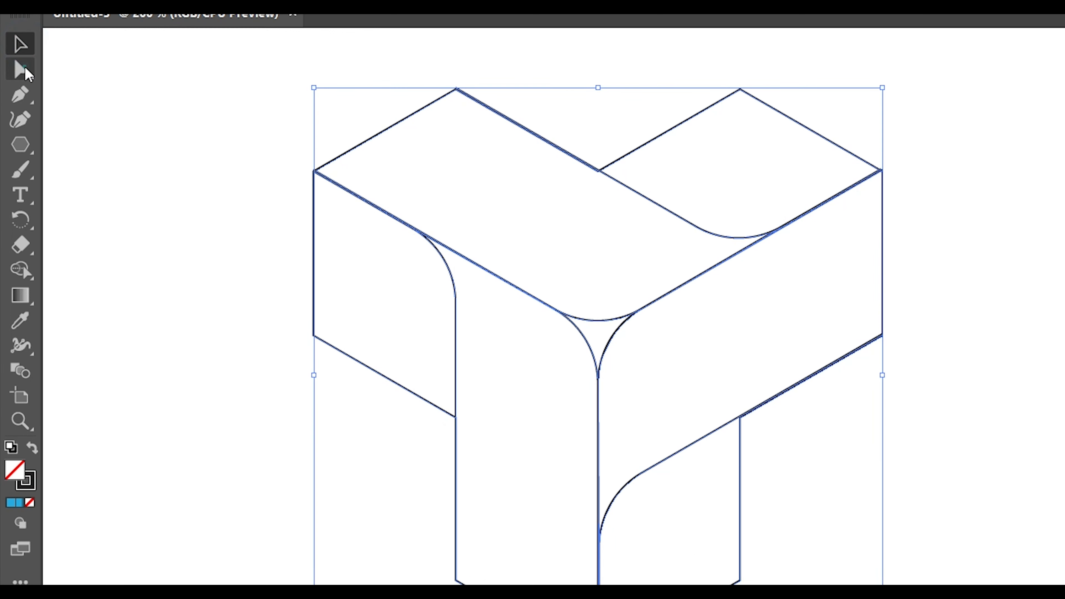
click(24, 65)
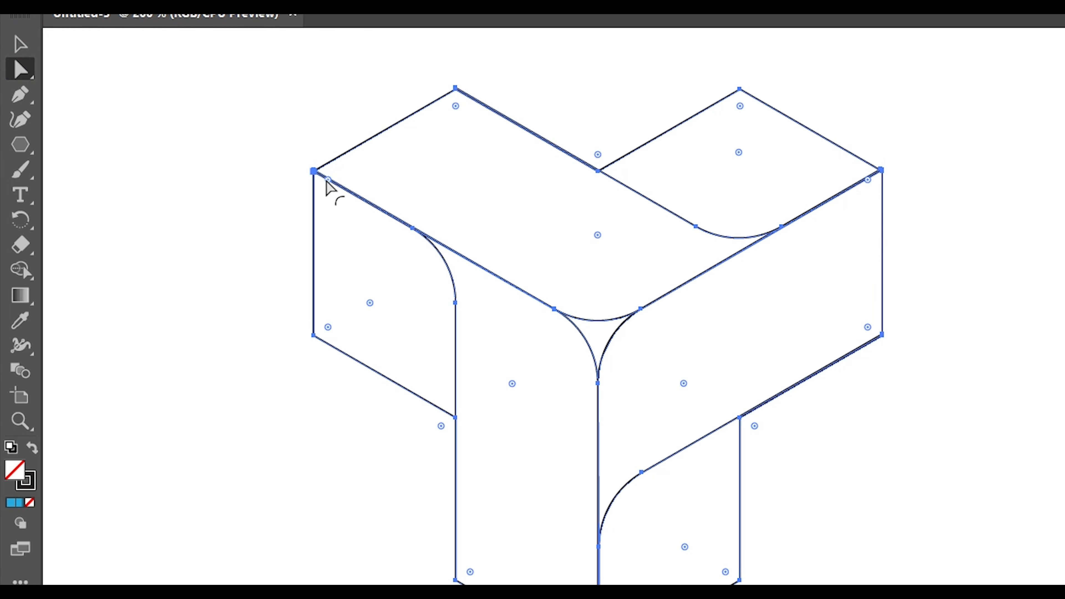
drag(327, 181, 402, 215)
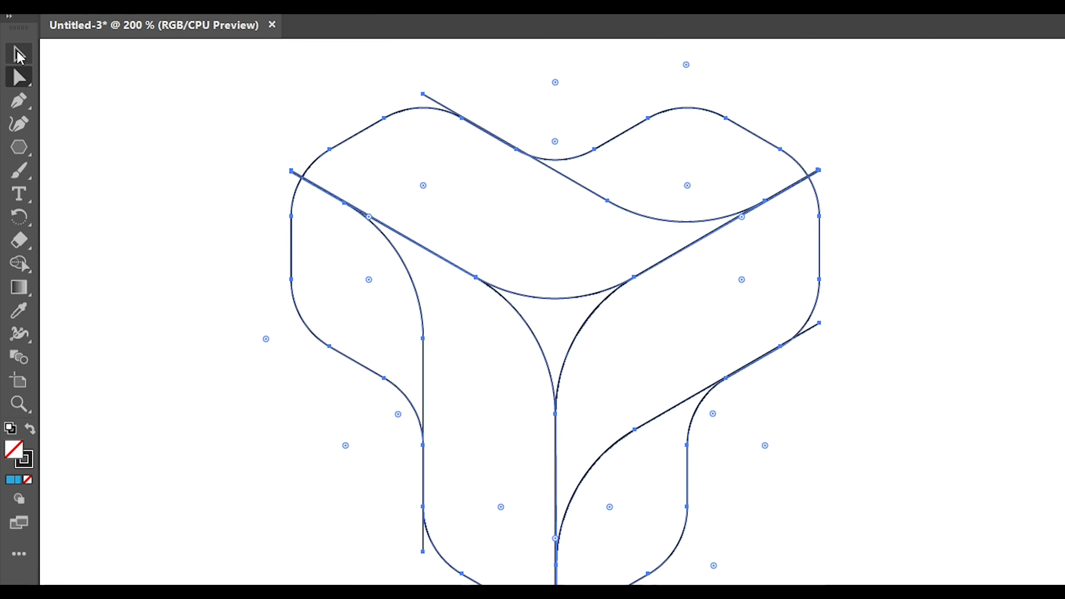
key(v)
click(186, 102)
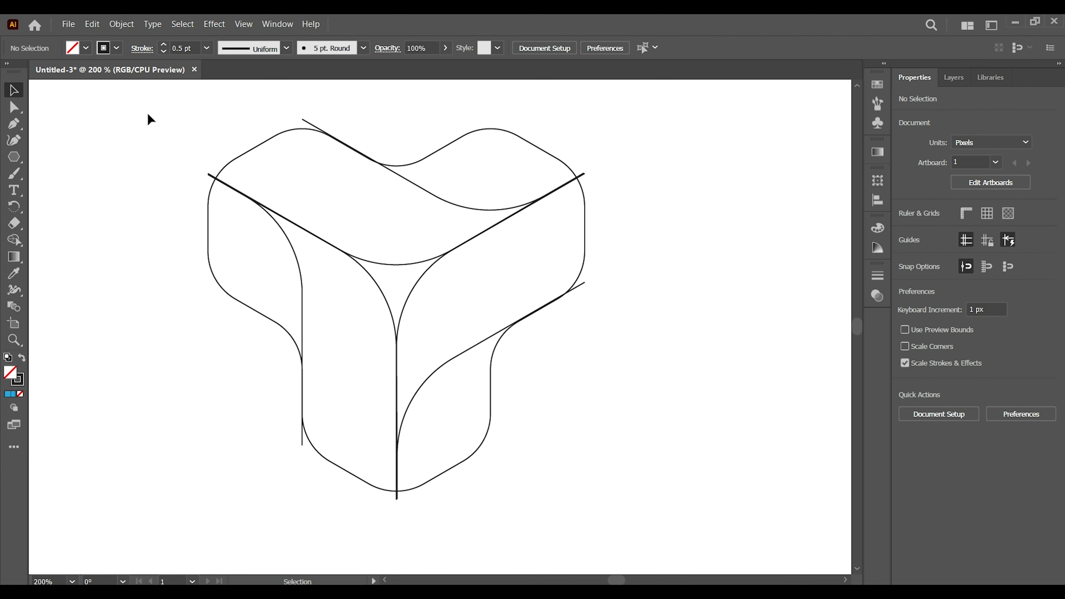
- Select all the paths and turn the six enclosed regions around the centre into black-filled shapes with the Shape Builder tool
drag(122, 103, 678, 533)
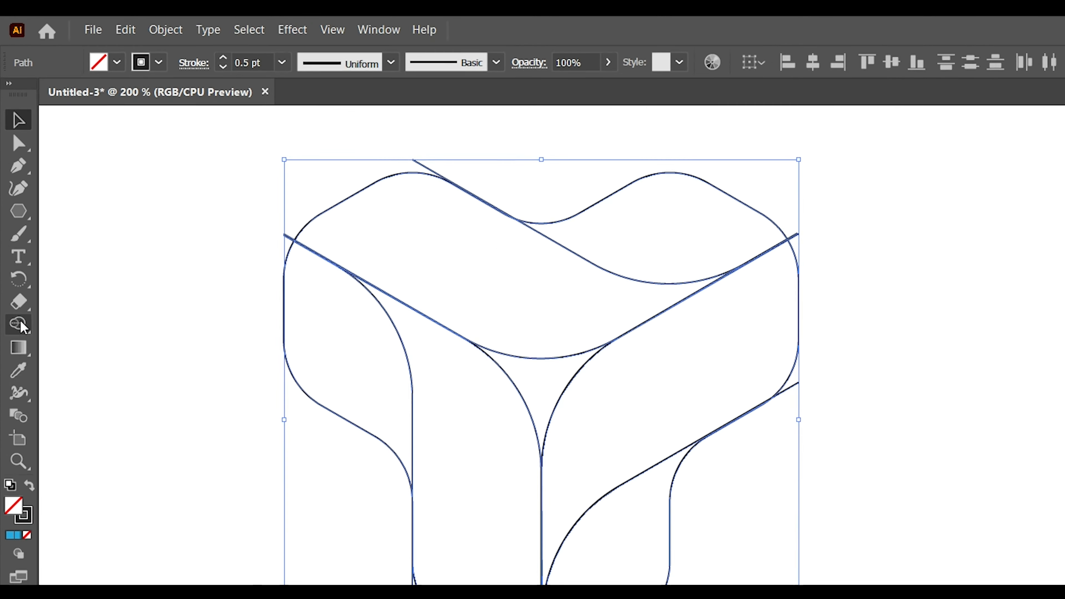
drag(23, 327, 70, 328)
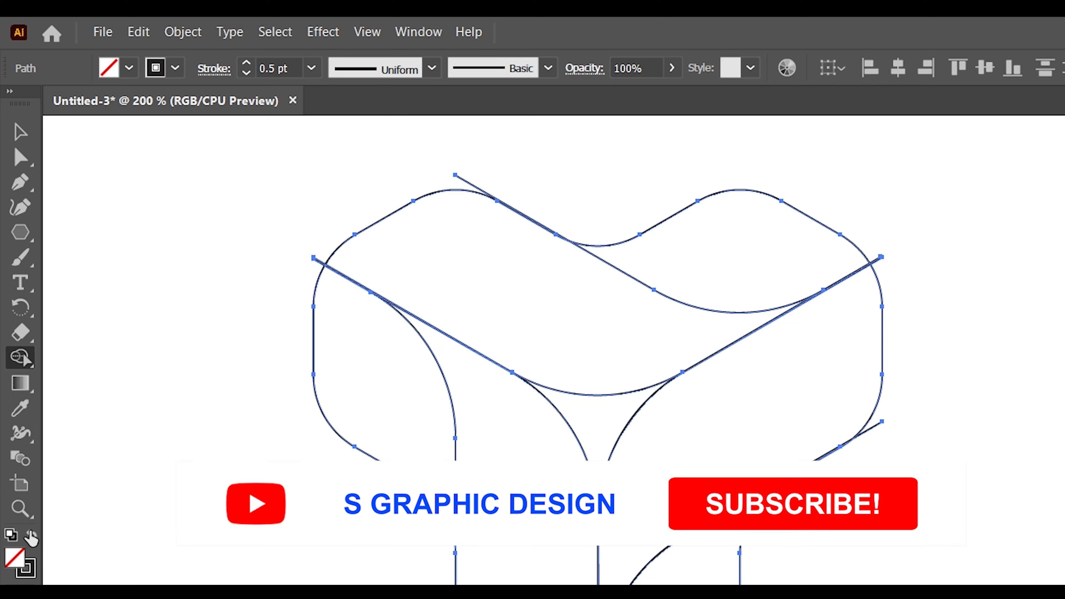
click(32, 536)
click(578, 326)
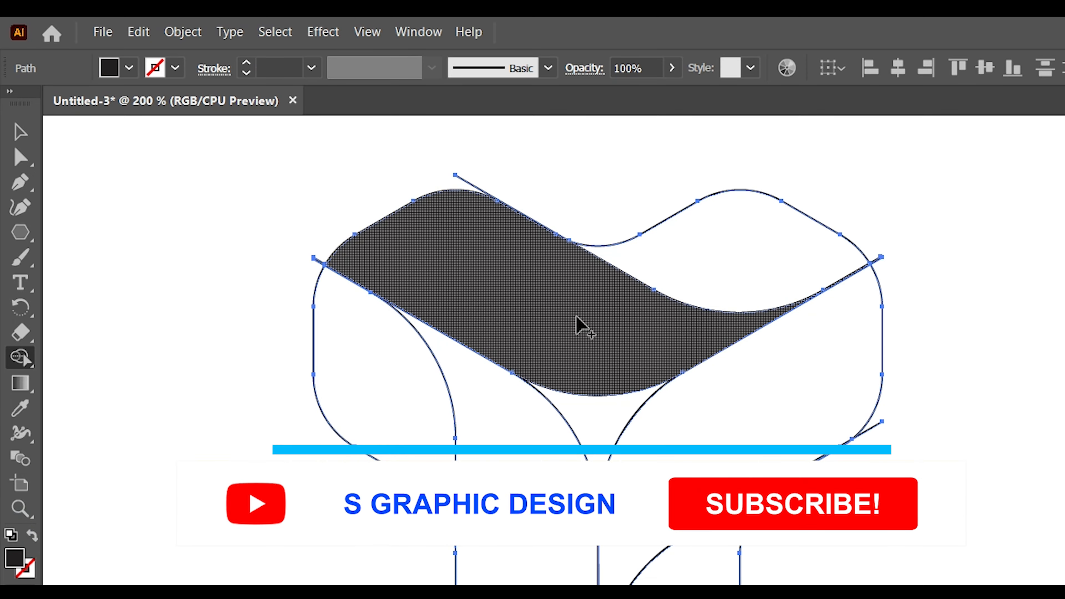
click(698, 260)
drag(820, 376, 738, 444)
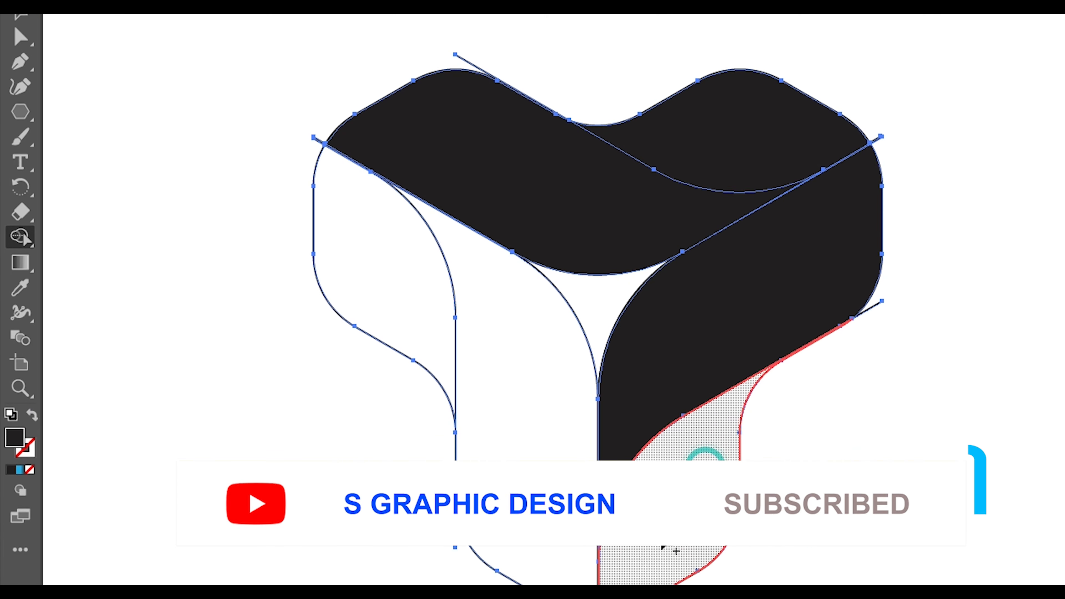
click(624, 489)
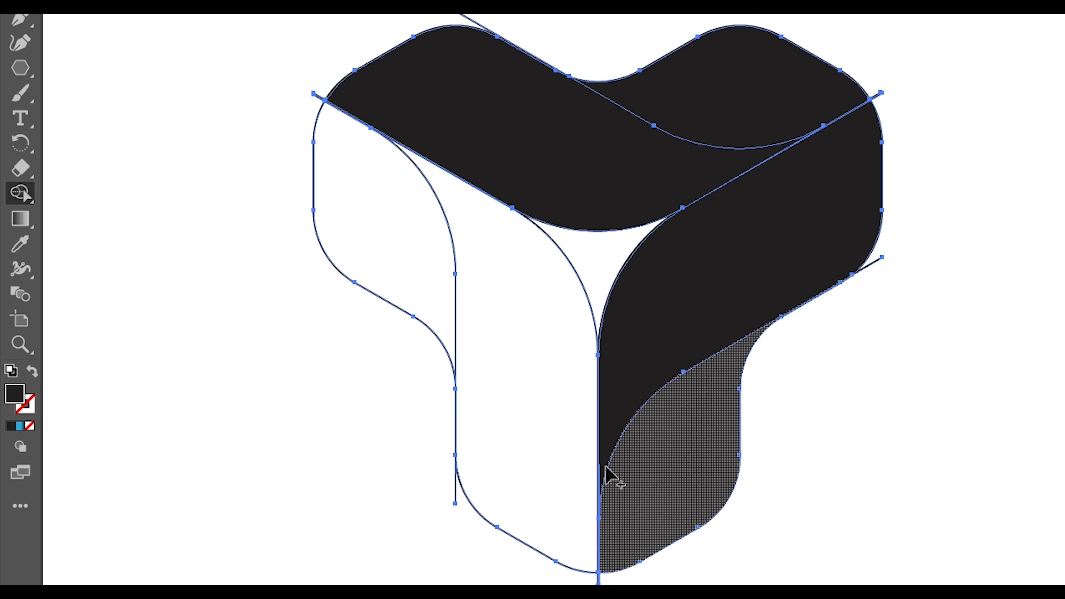
drag(535, 295, 537, 434)
mouse_move(428, 262)
mouse_down()
mouse_move(382, 226)
mouse_move(377, 205)
mouse_up()
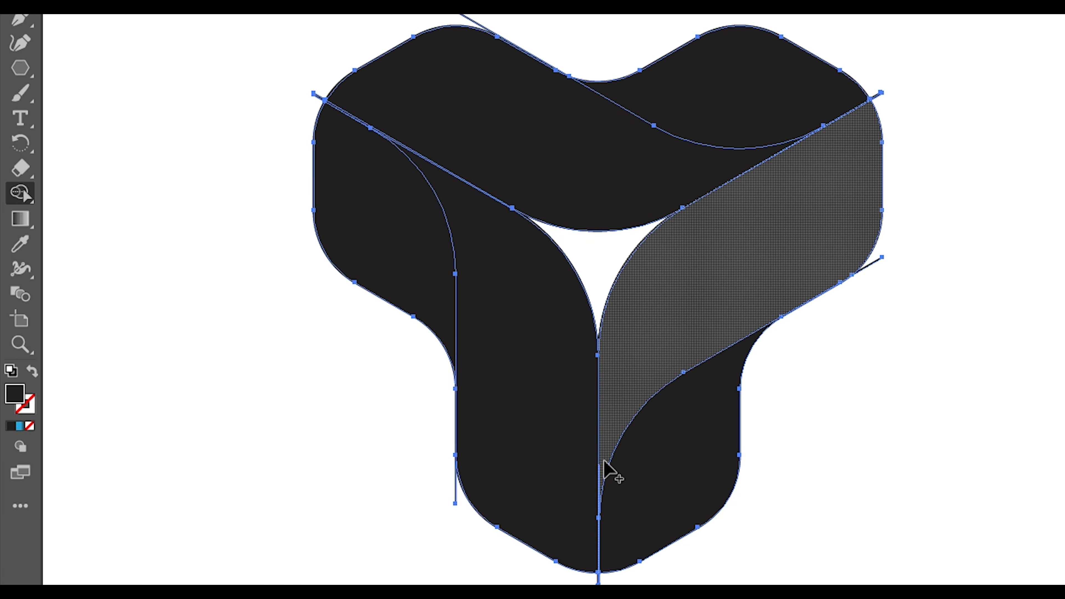
- Select the six black-filled shapes together, without the leftover lines, and cut them to the clipboard
key(v)
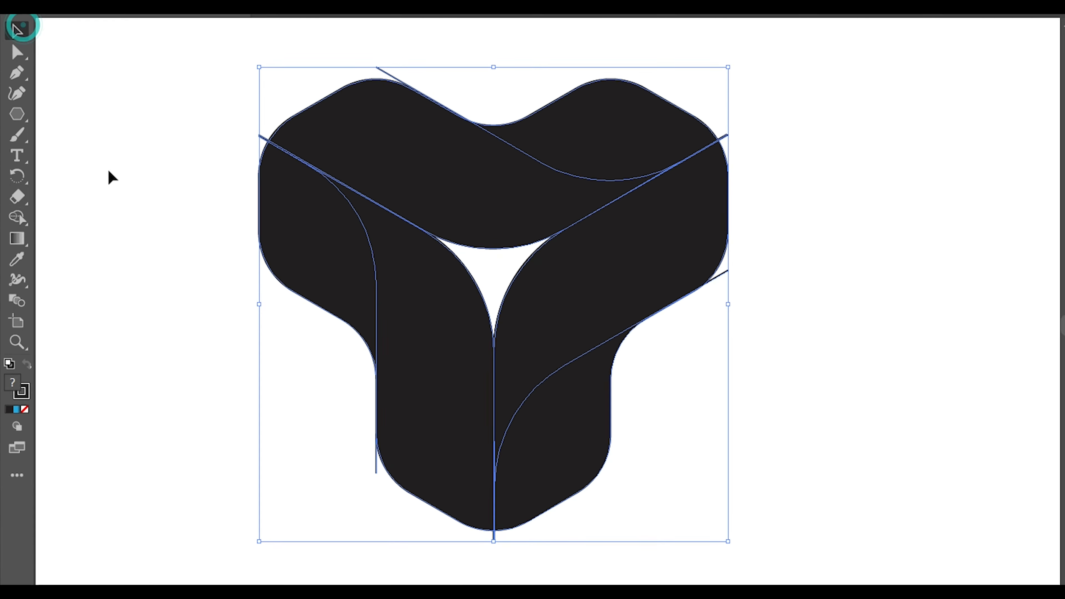
click(131, 138)
shift+click(379, 157)
shift+click(531, 152)
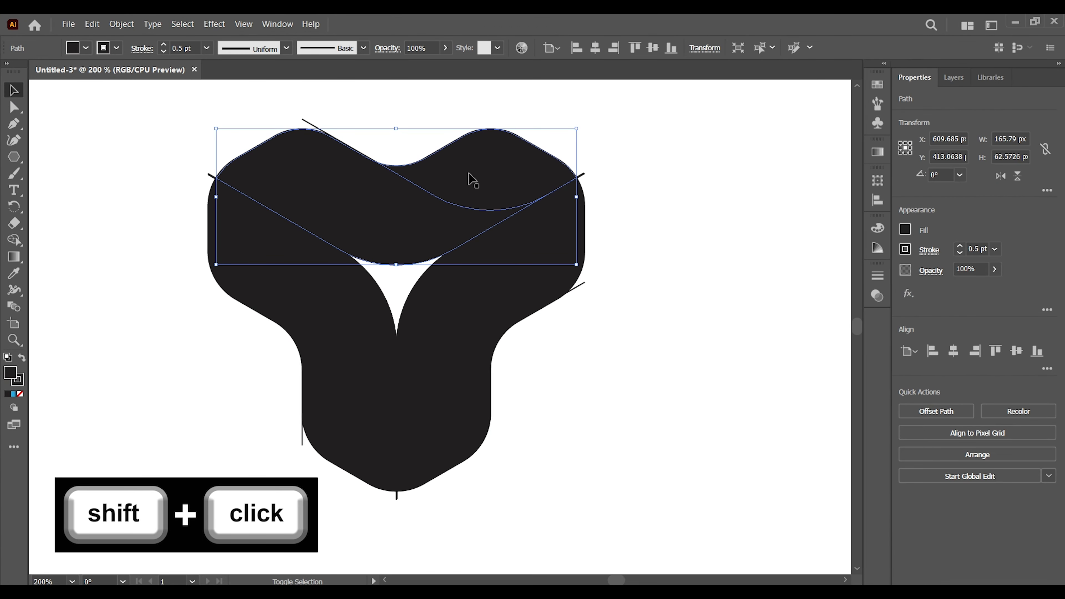
shift+click(505, 291)
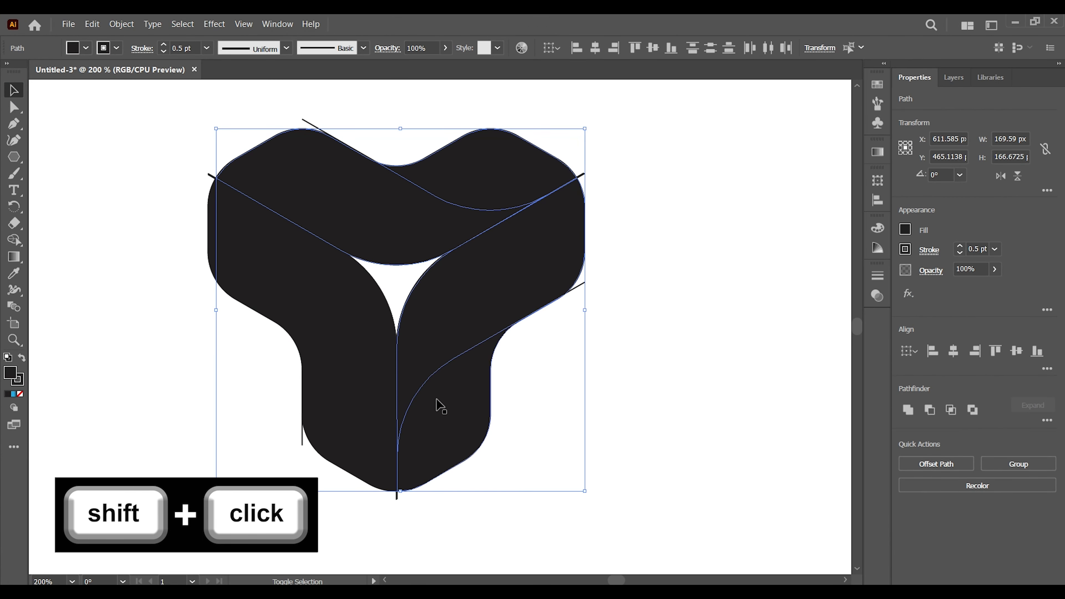
shift+click(370, 402)
shift+click(260, 285)
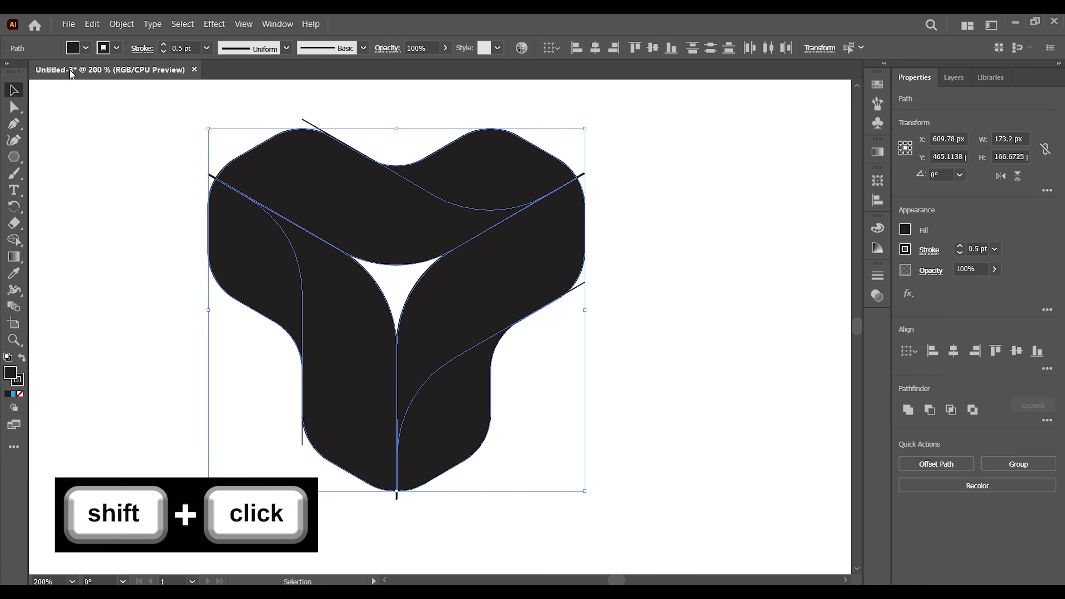
click(91, 24)
click(105, 69)
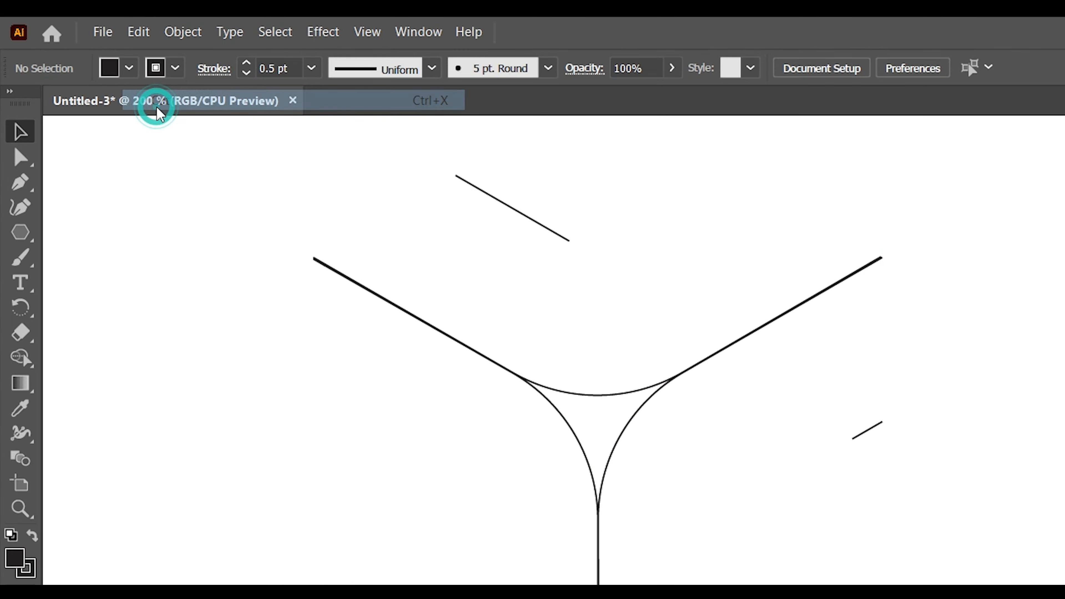
- Delete all the leftover construction lines and paste the six cut shapes in front at their original position
drag(225, 150, 1007, 598)
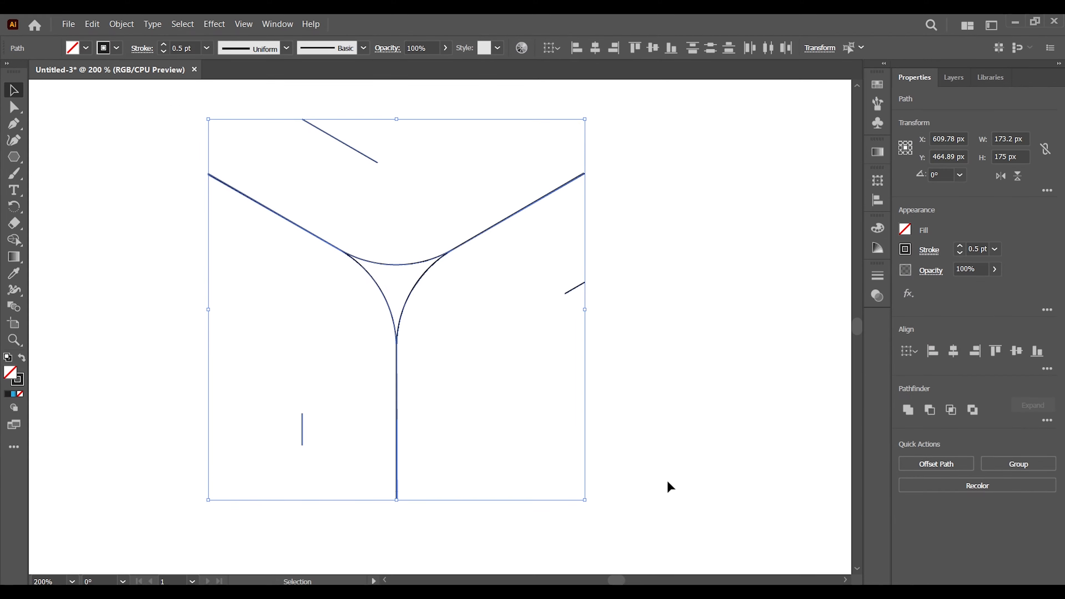
key(Delete)
click(92, 24)
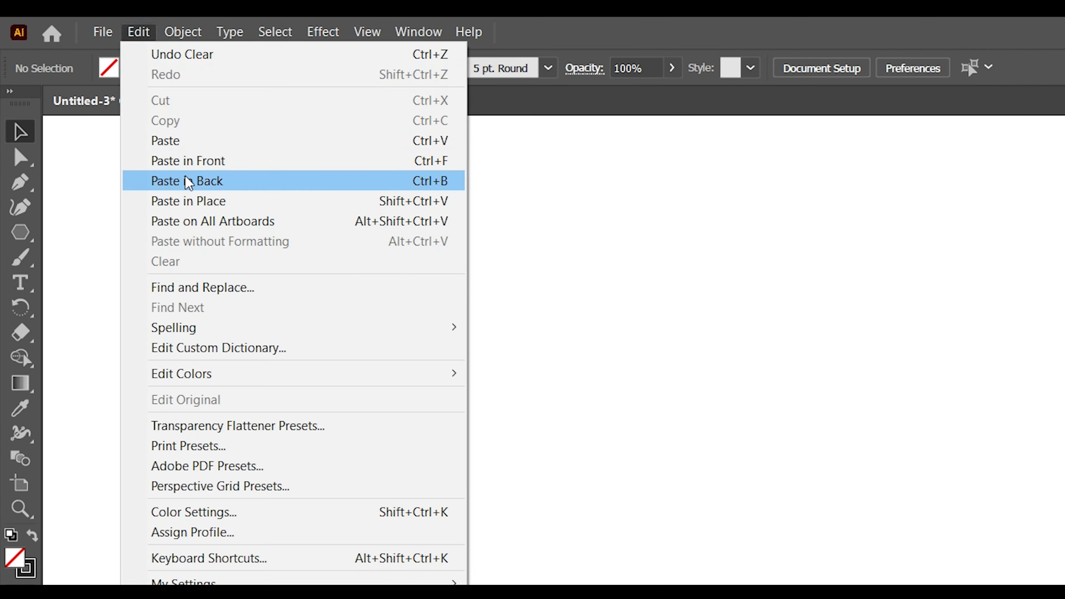
click(188, 161)
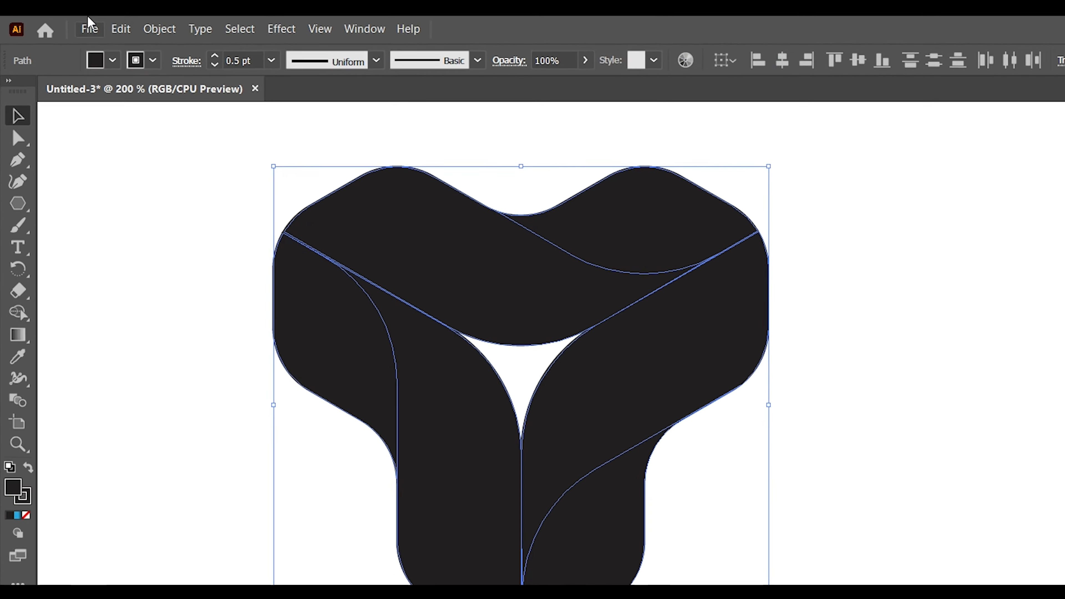
click(181, 298)
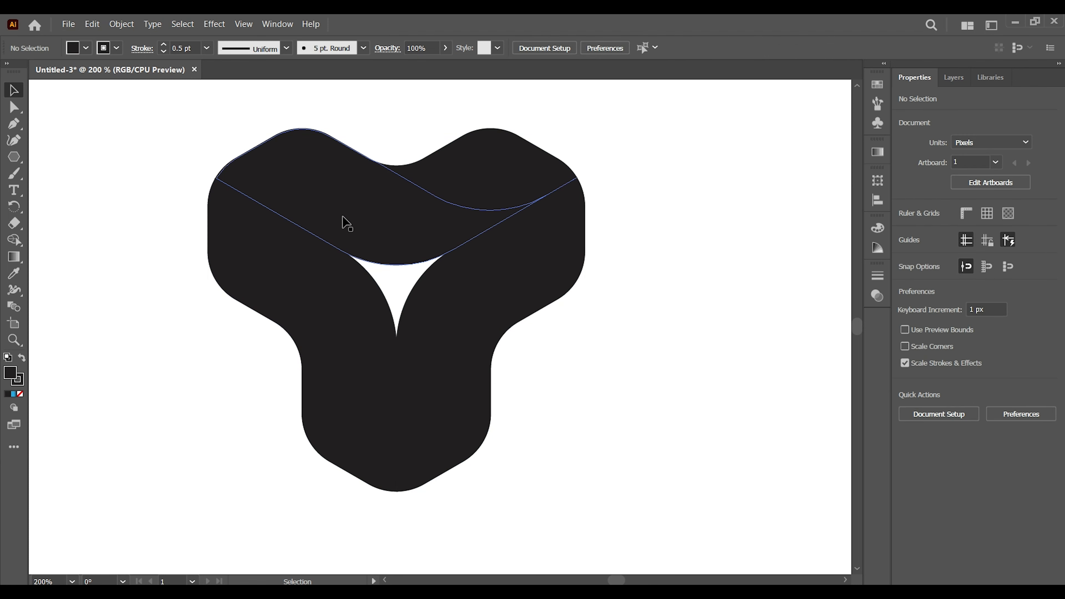
- Select all six shapes and apply a linear blue-to-black gradient fill to them
click(347, 217)
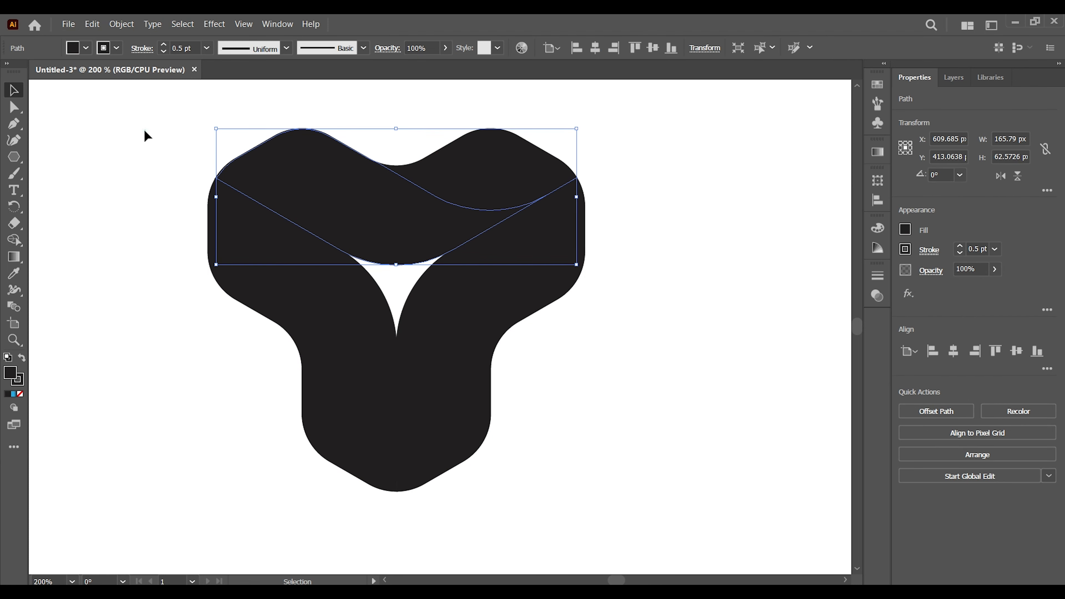
drag(126, 104, 699, 512)
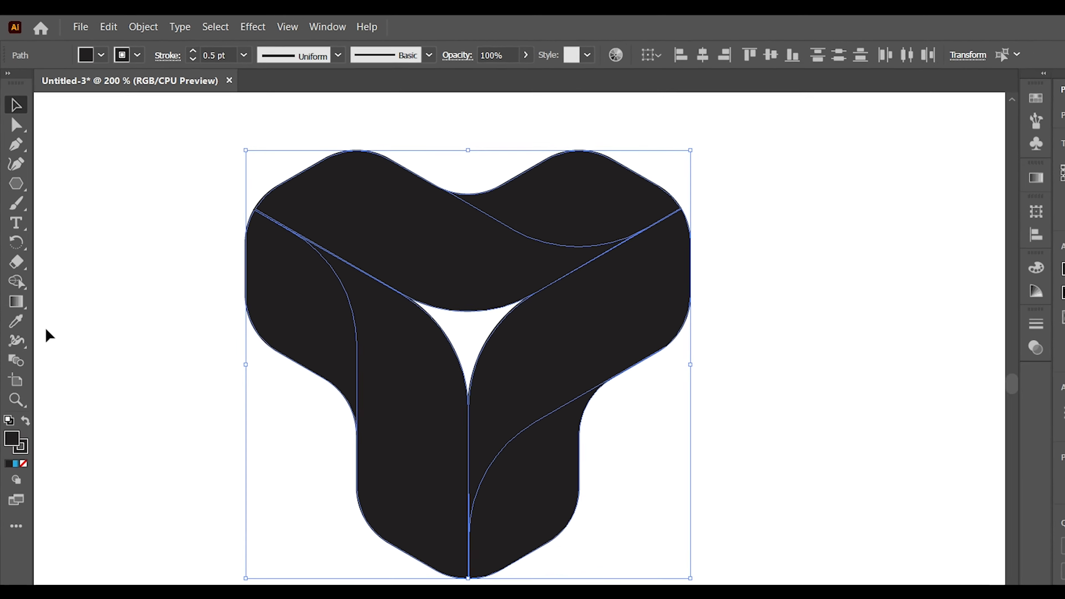
click(16, 302)
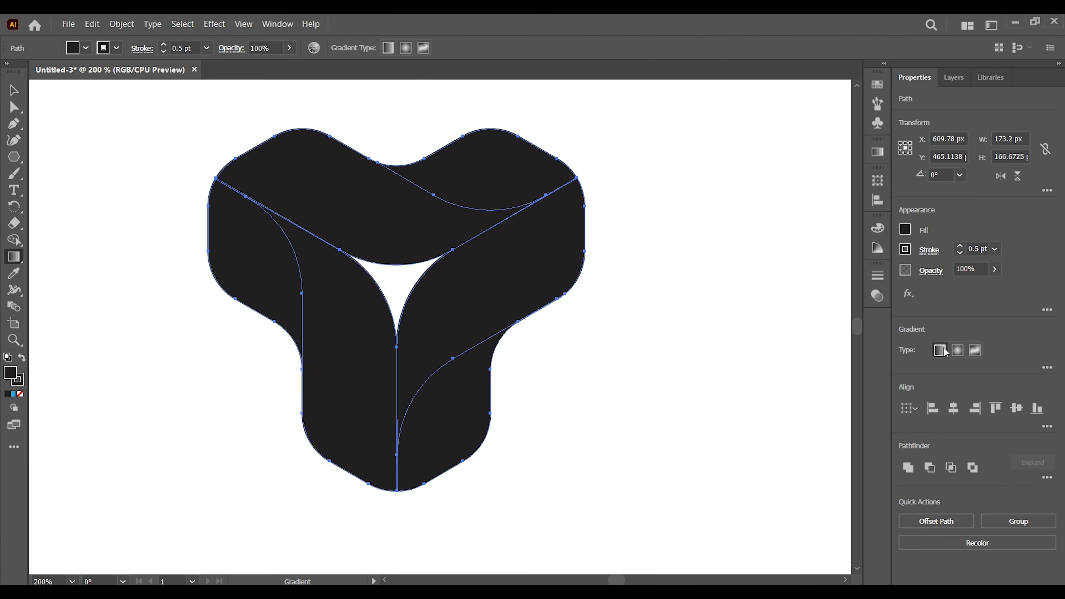
click(943, 351)
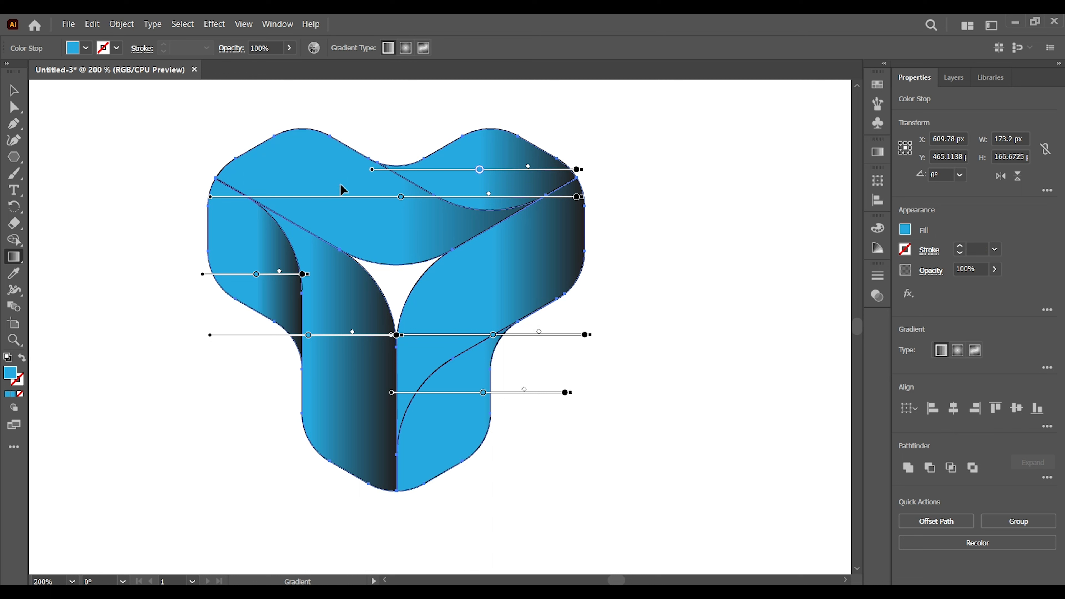
click(14, 92)
click(95, 134)
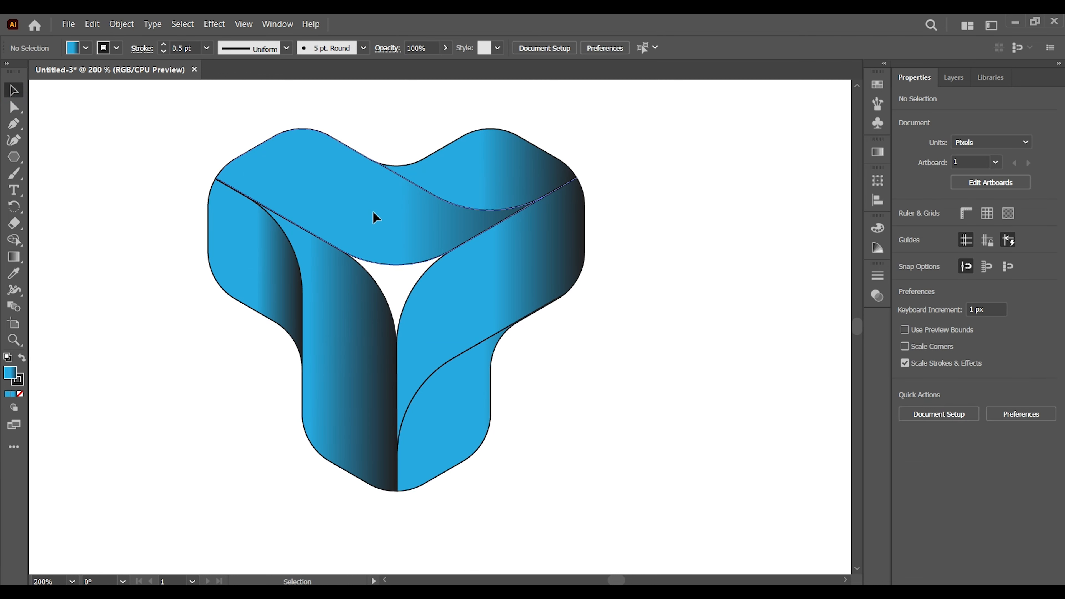
- Redirect the gradient of the upper front band diagonally, running from blue at its upper-left end to black near the centre
click(372, 211)
click(17, 257)
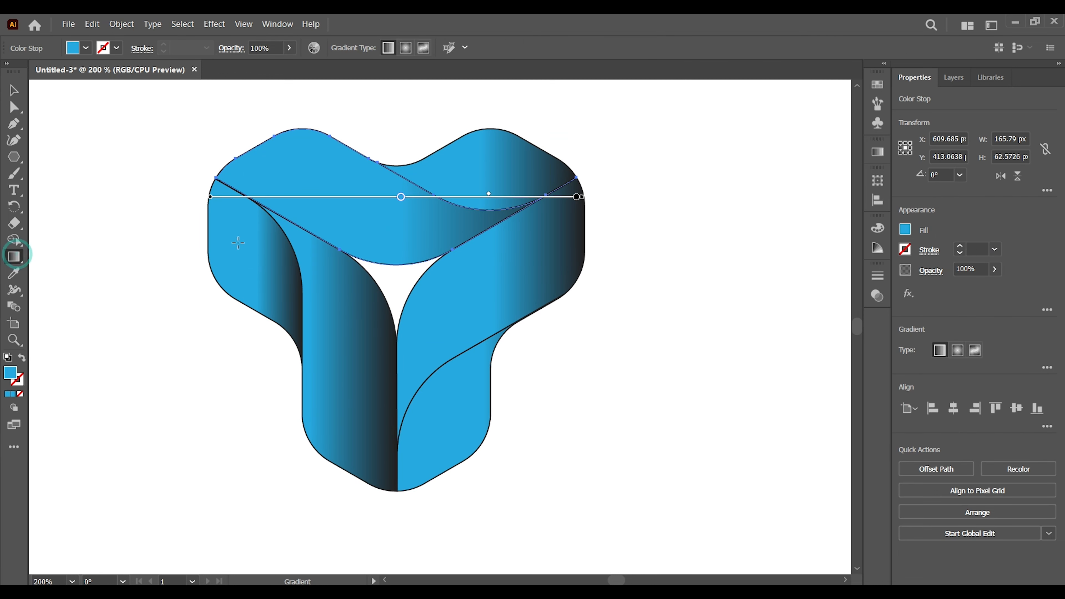
mouse_move(232, 147)
mouse_down()
mouse_move(298, 82)
mouse_move(416, 249)
mouse_move(432, 244)
mouse_up()
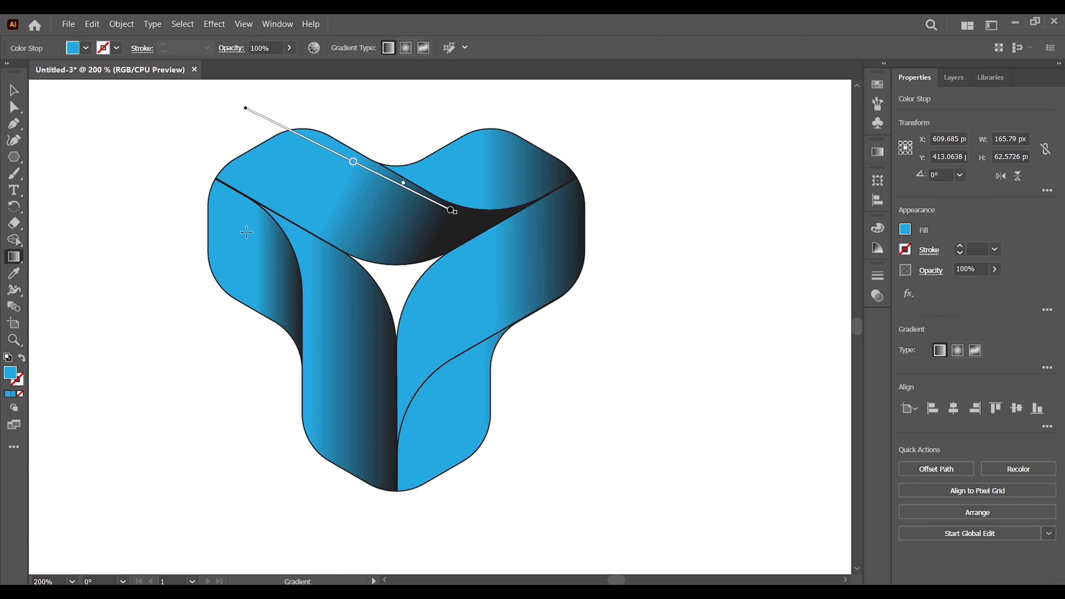
click(14, 90)
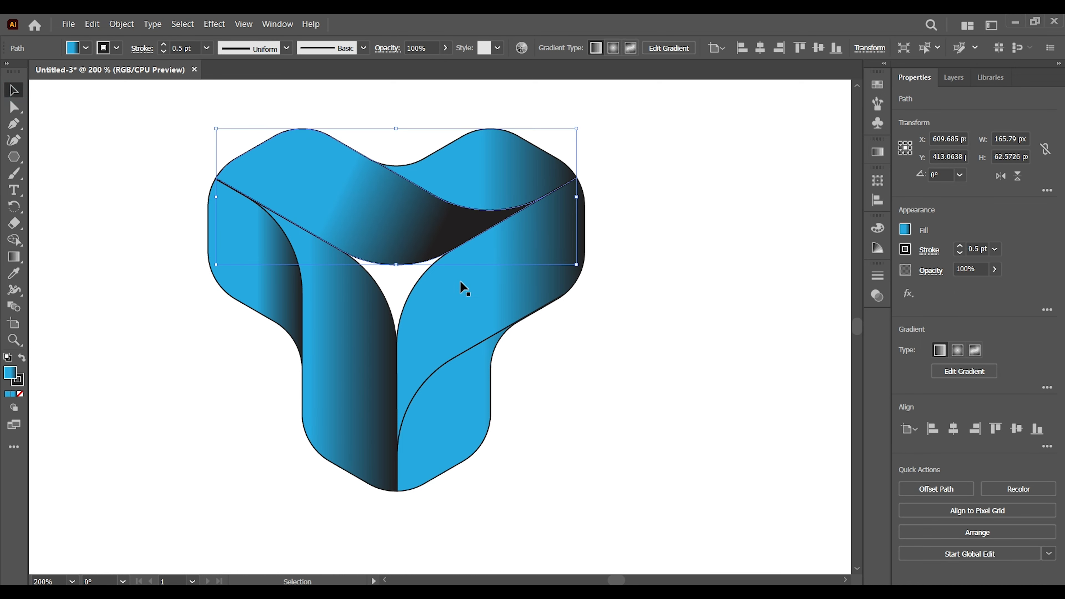
- Redirect the gradient of the right front band diagonally, from blue at its outer upper-right end to black near the logo's centre
click(460, 307)
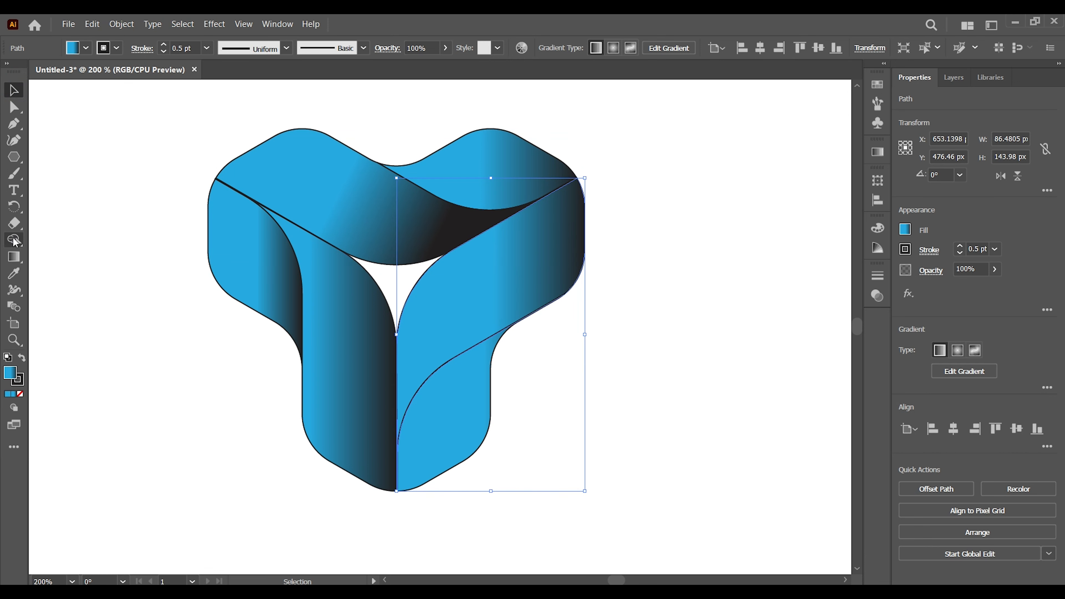
click(17, 256)
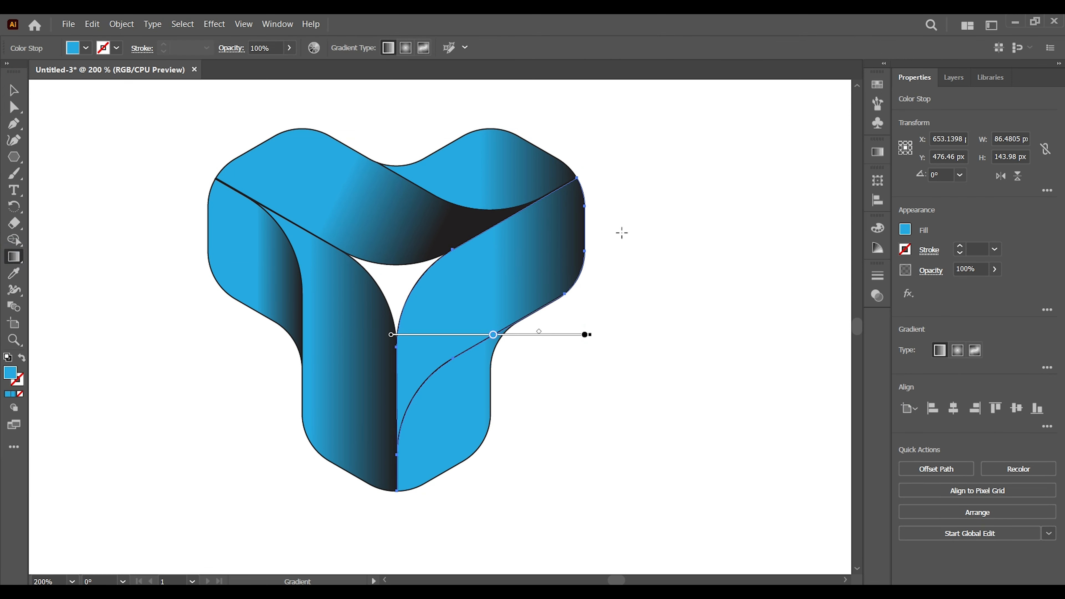
mouse_move(627, 256)
mouse_down()
mouse_move(471, 309)
mouse_move(423, 347)
mouse_move(421, 371)
mouse_up()
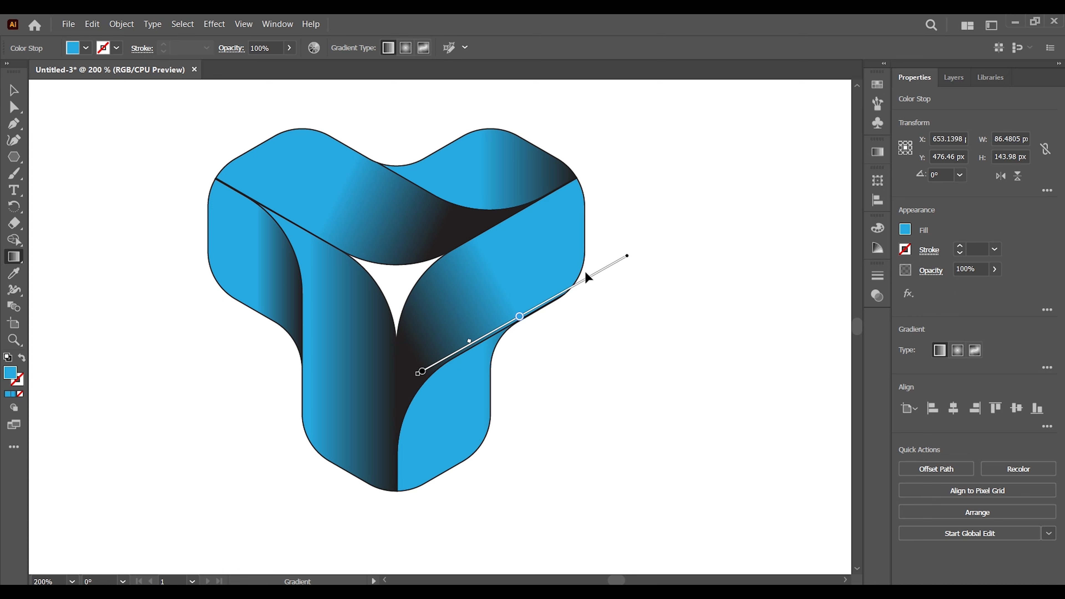
click(15, 92)
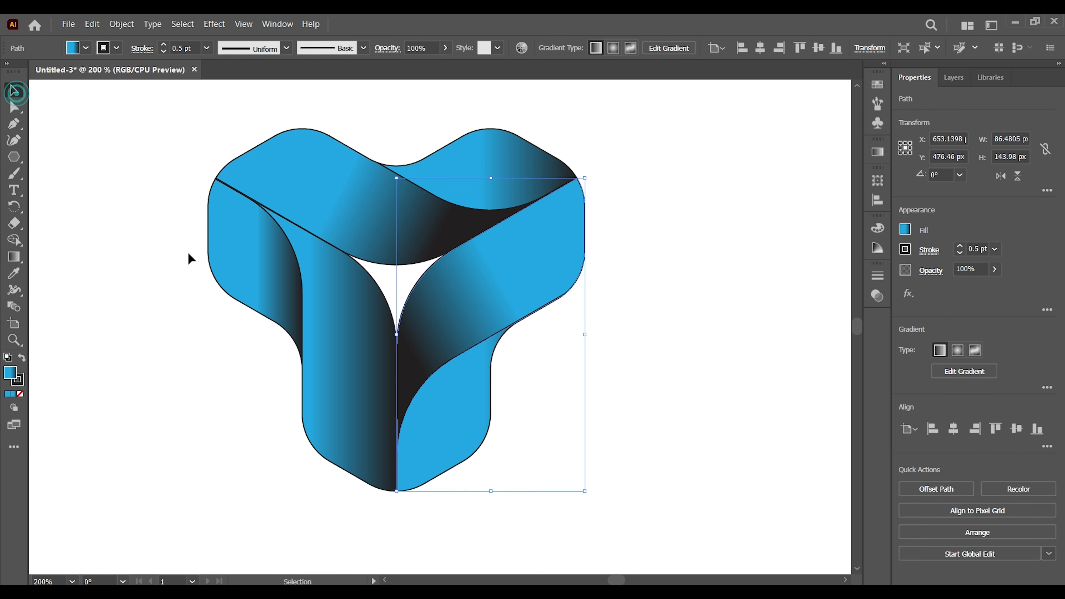
- Redirect the gradient of the lower-left front band nearly vertically, from blue at its bottom end to black at its top near the centre
click(334, 354)
click(13, 260)
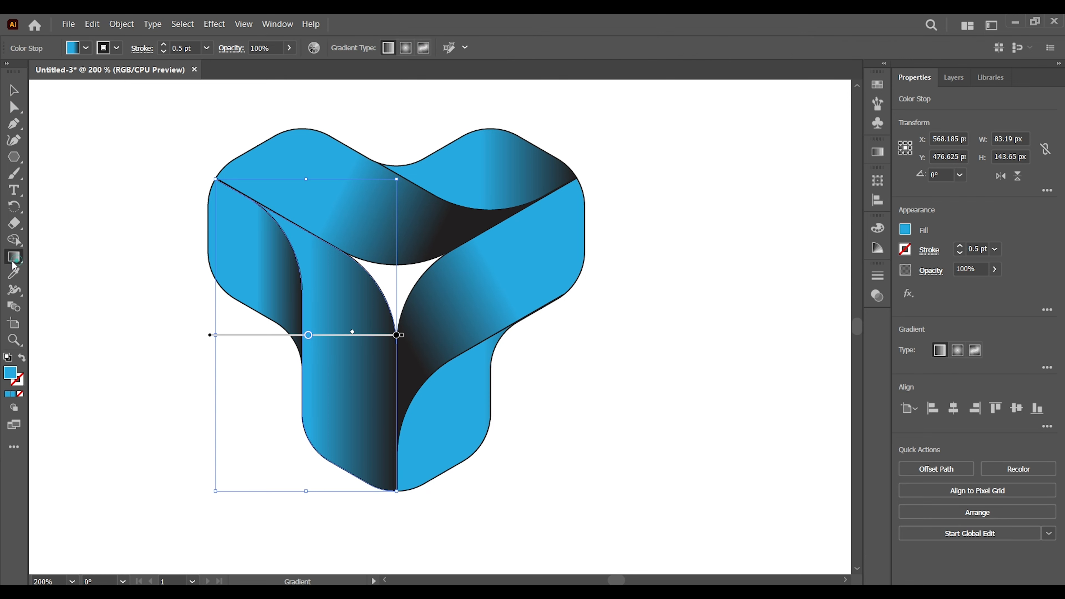
drag(361, 321, 348, 300)
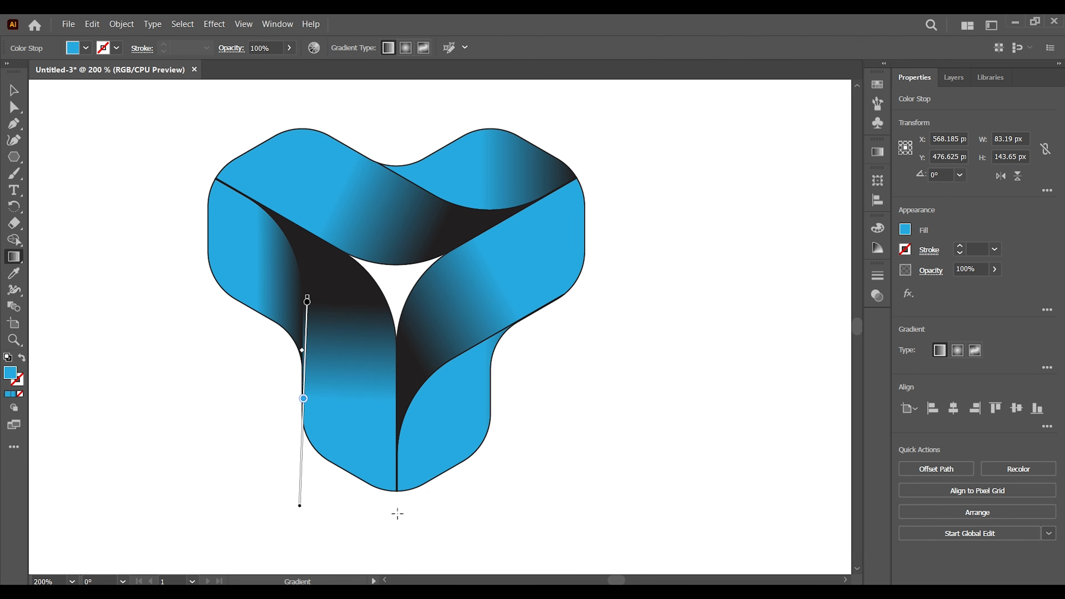
drag(359, 511, 352, 348)
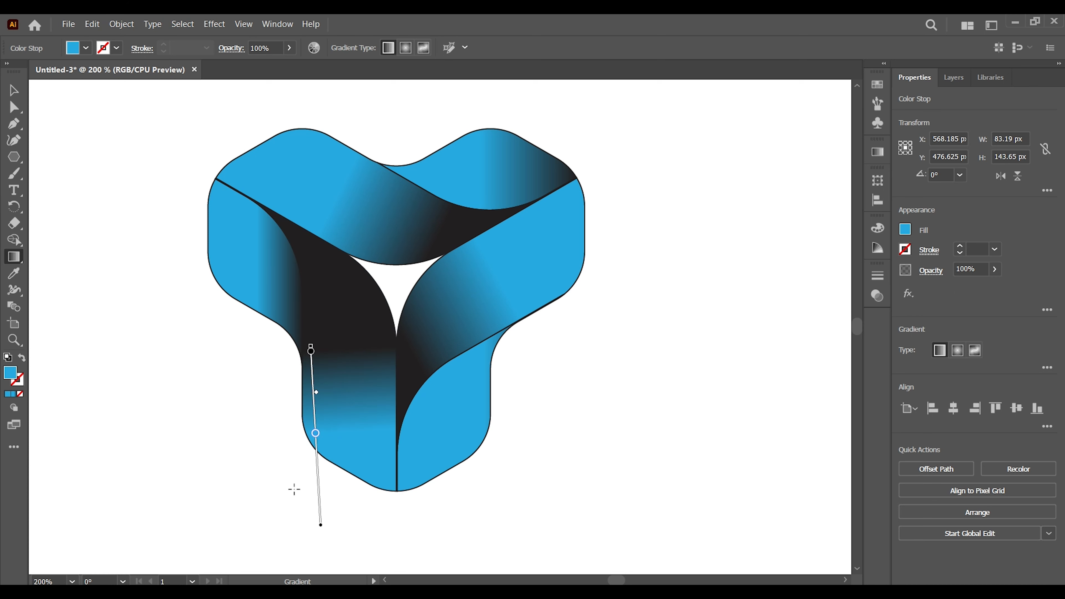
drag(295, 489, 356, 283)
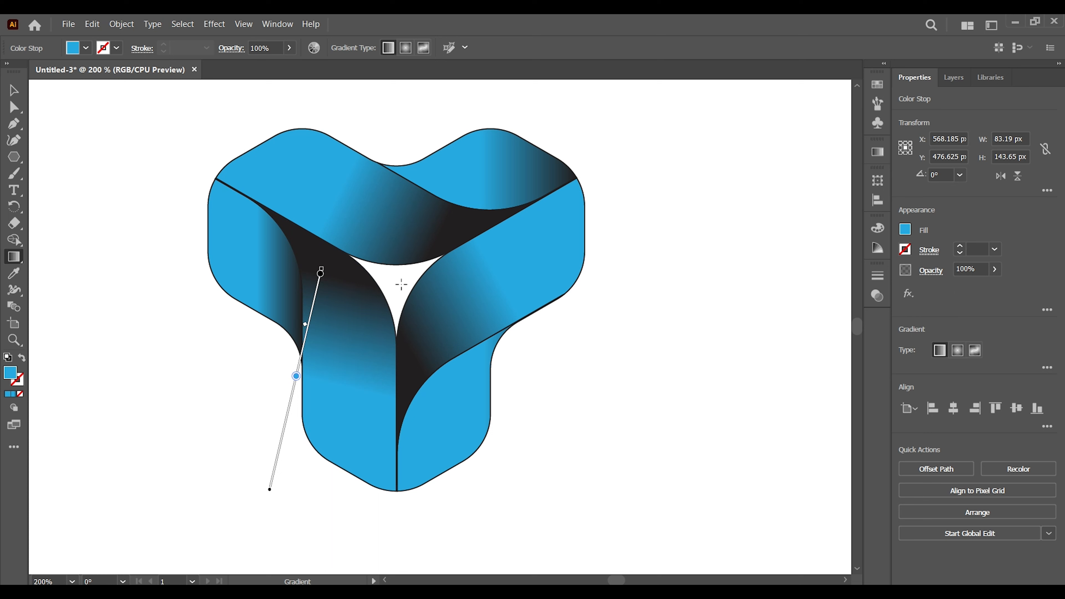
click(14, 90)
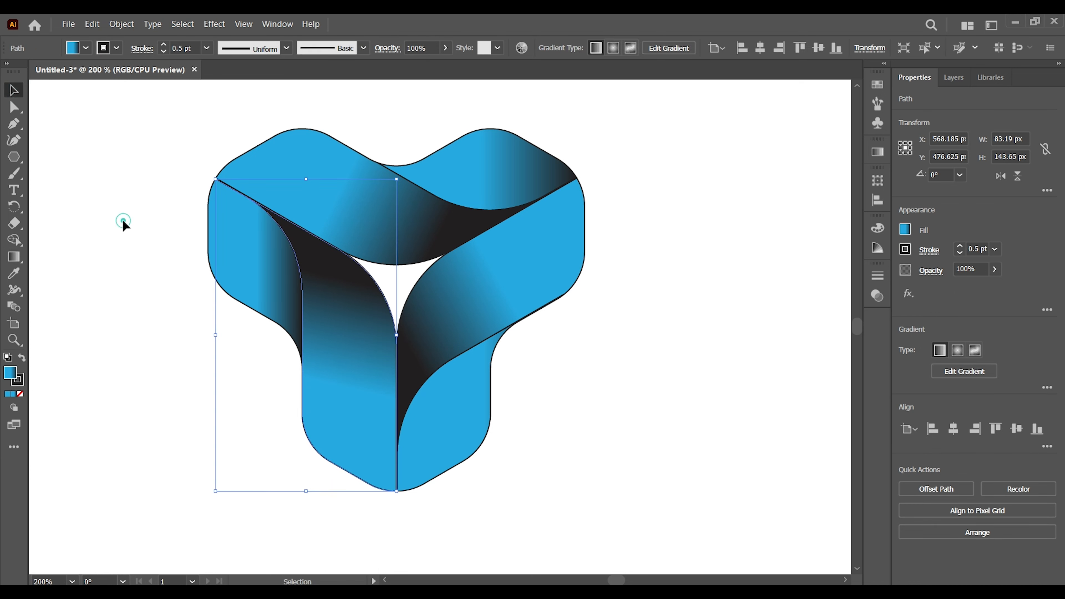
- Redirect the gradient of the left rear band diagonally, from black at its outer upper-left edge to blue at its inner lower-right side
click(121, 221)
click(259, 257)
click(15, 257)
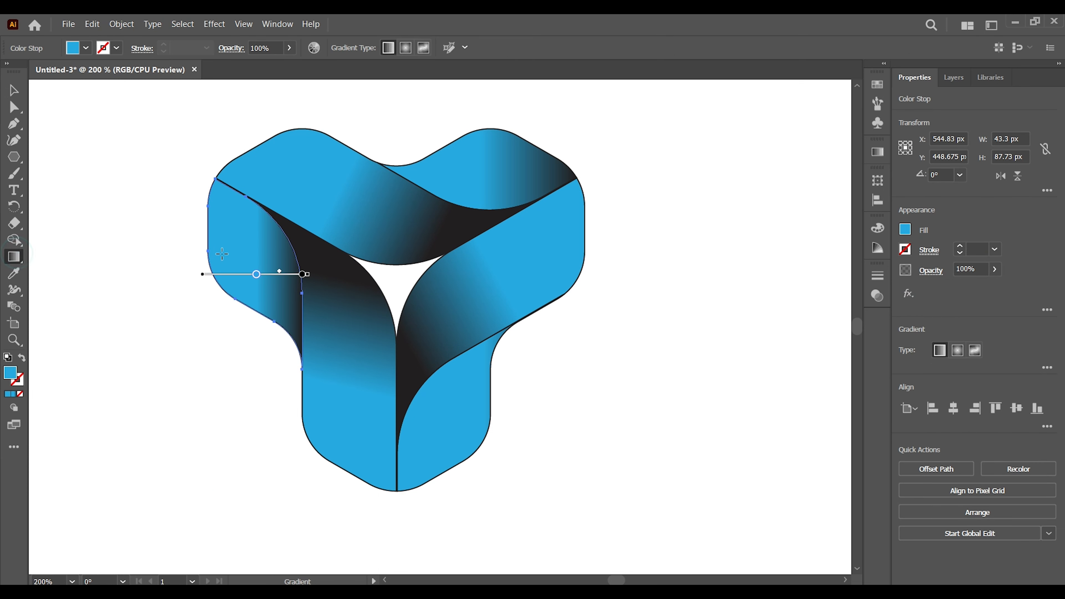
drag(162, 213, 272, 281)
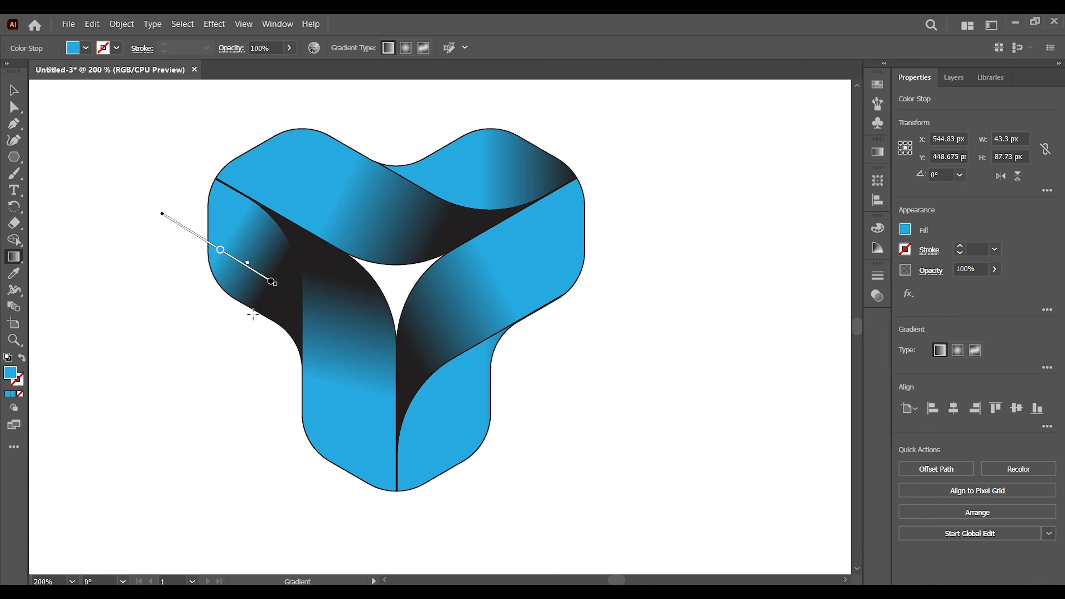
drag(296, 271, 162, 281)
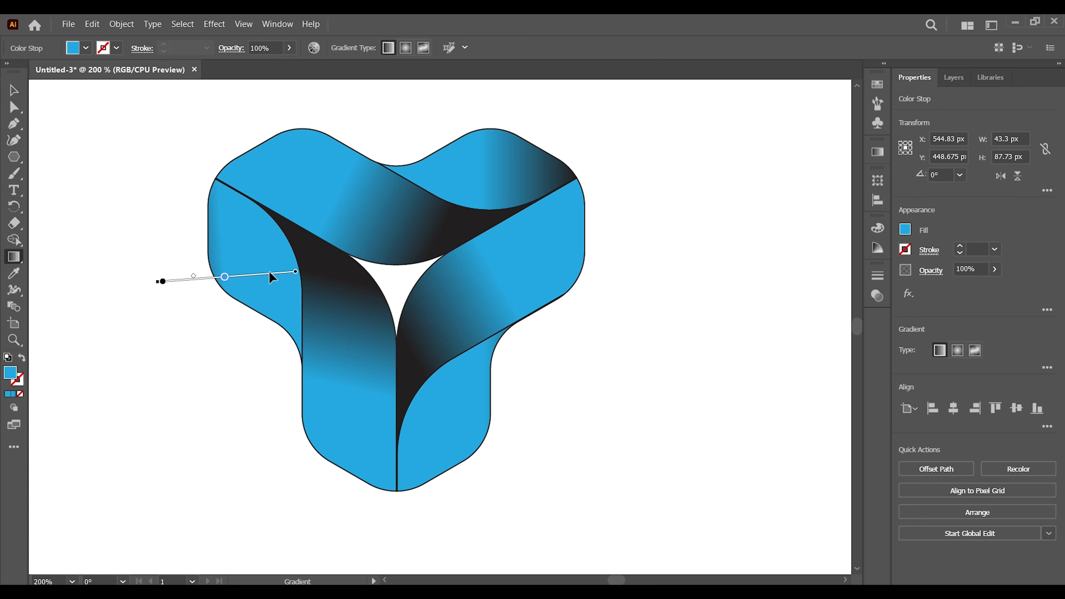
drag(225, 278, 204, 240)
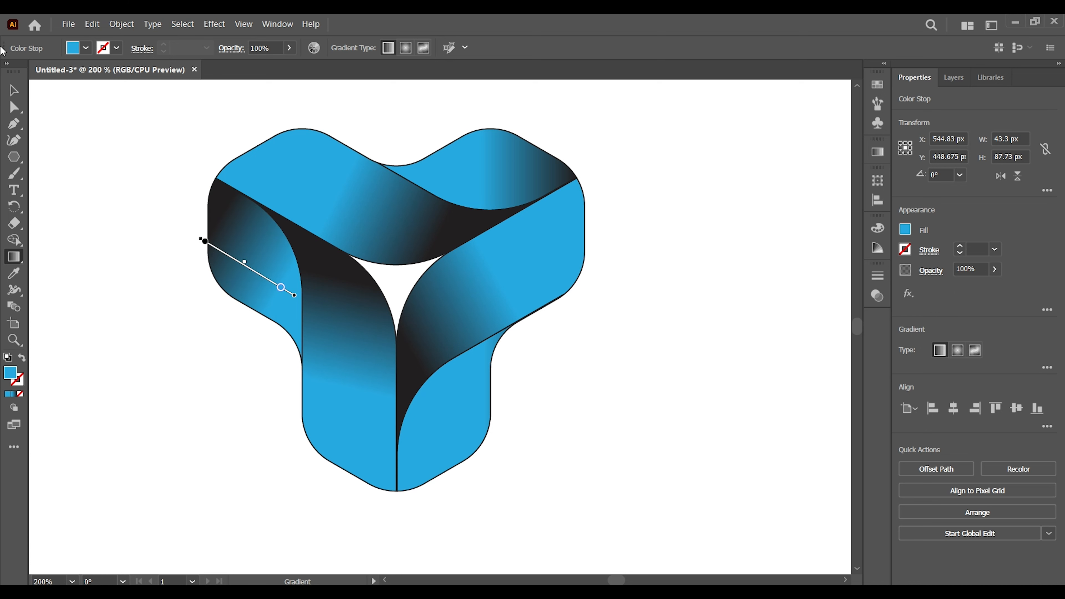
click(14, 89)
click(184, 331)
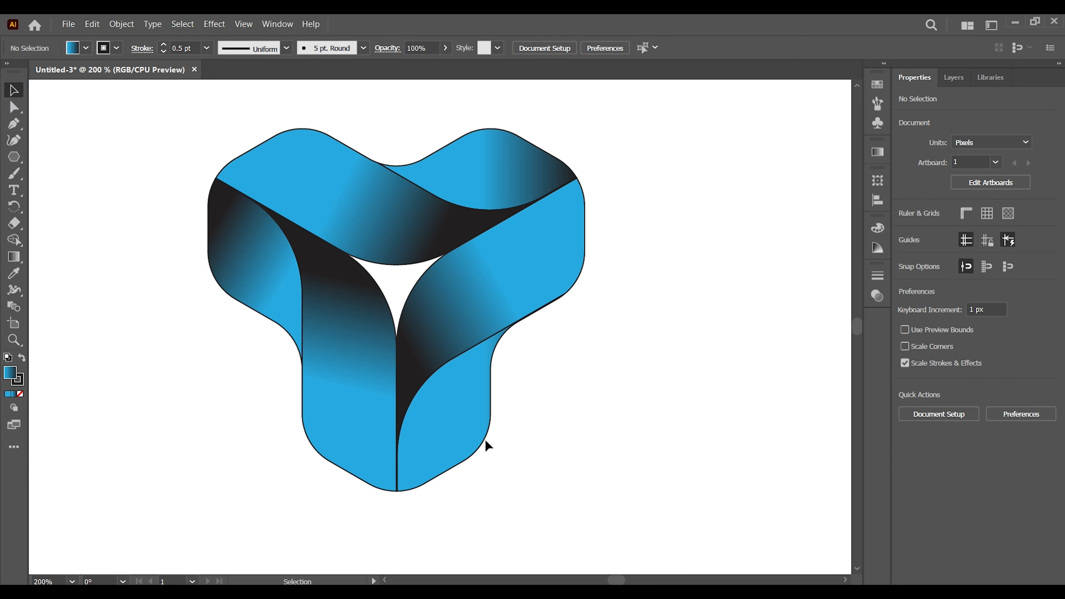
- Redirect the gradient of the lower-right rear band diagonally, from blue at its upper-right end to black at its lower-left tip
click(451, 420)
click(15, 256)
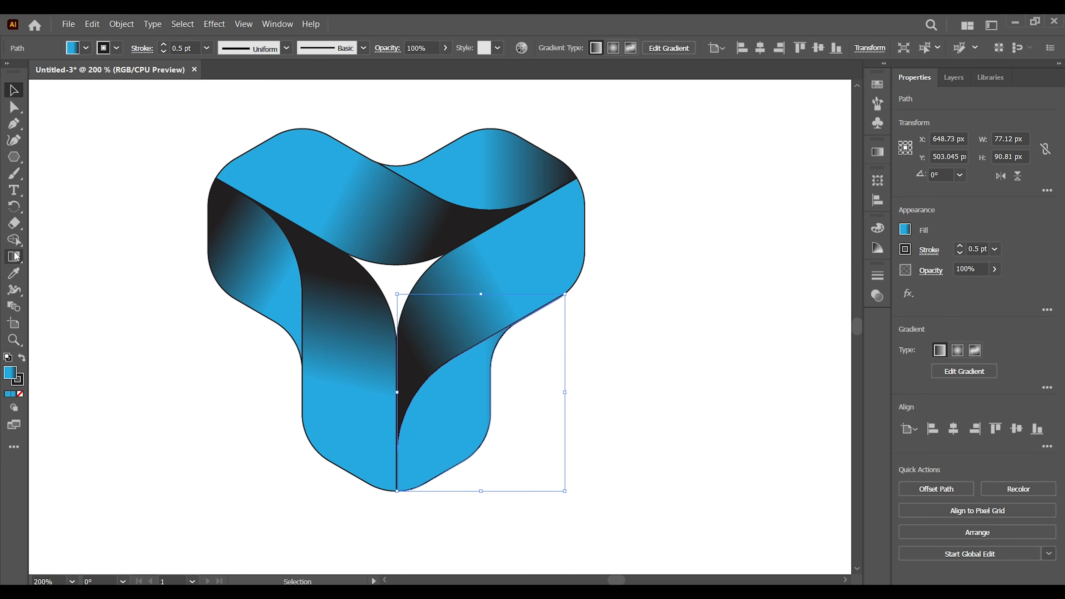
mouse_move(541, 349)
mouse_down()
mouse_move(409, 440)
mouse_move(410, 451)
mouse_up()
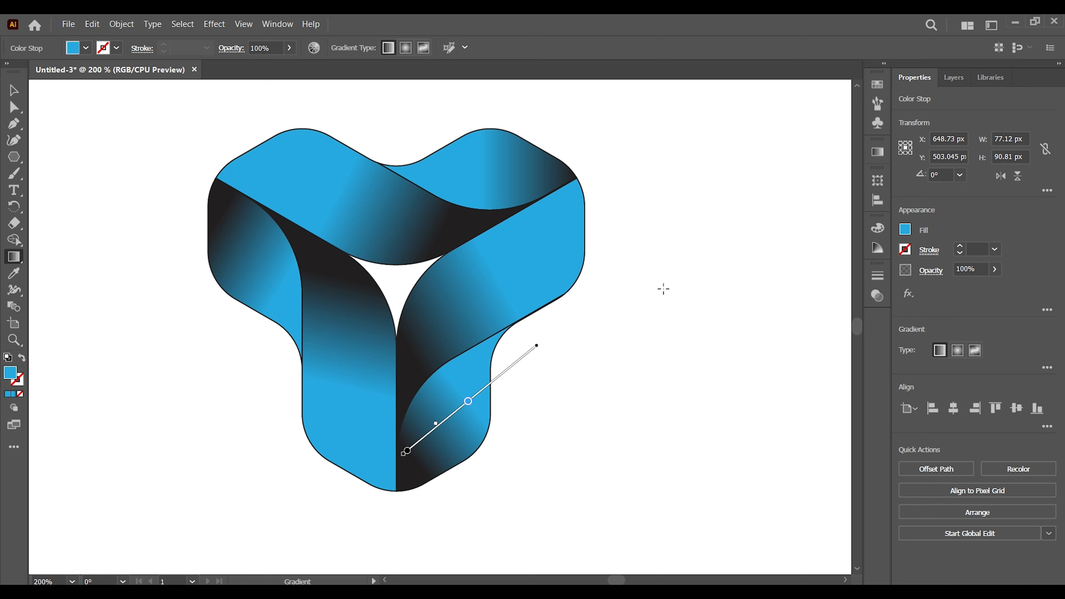
click(16, 90)
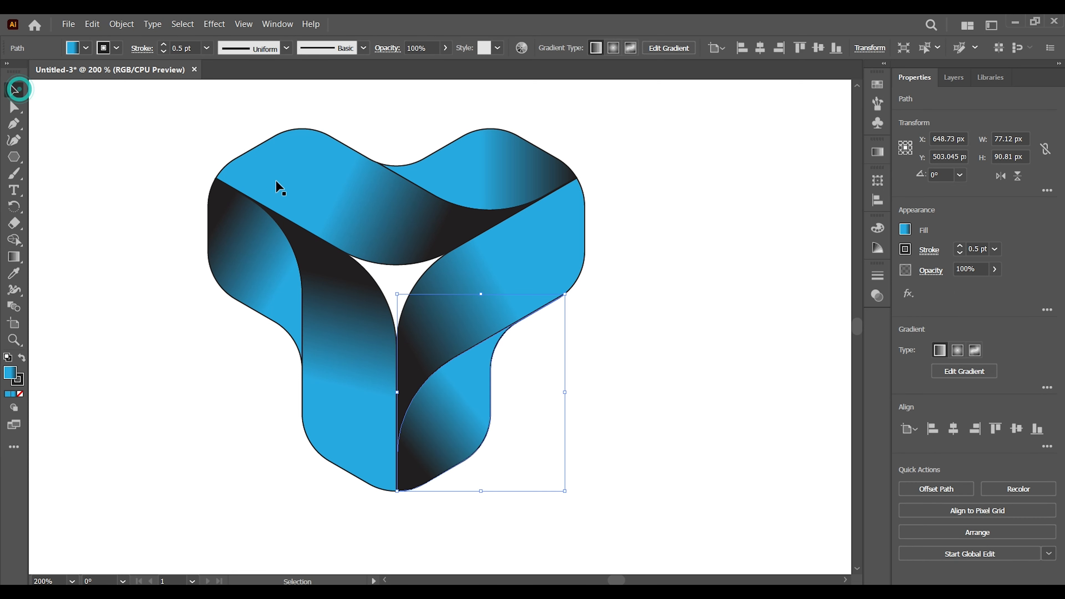
- Redirect the gradient of the upper-right rear band, sloping gently from blue at its left end to black at its right end
click(462, 173)
click(14, 256)
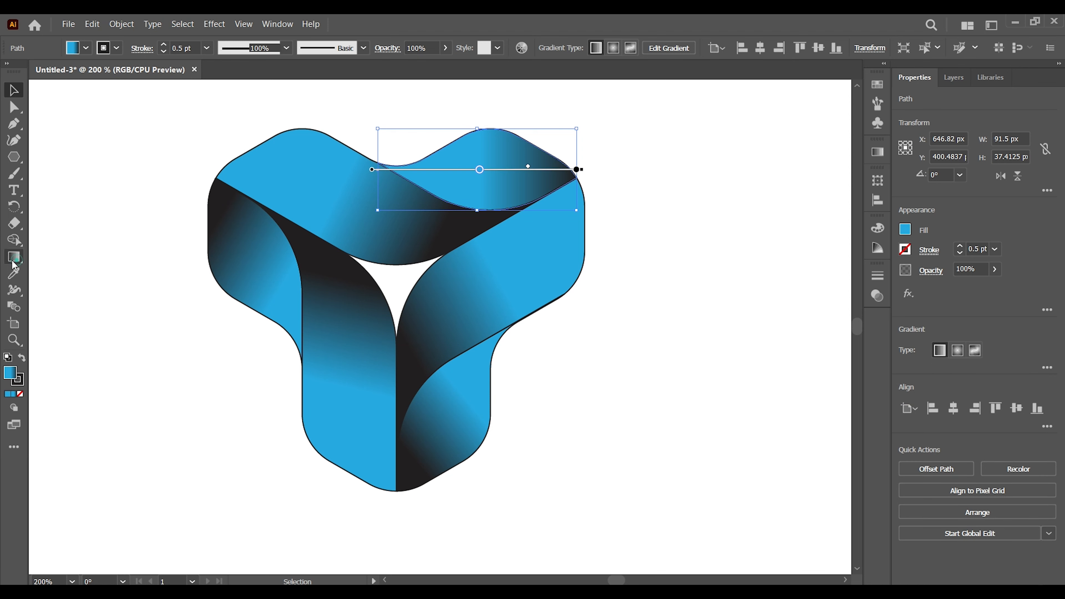
mouse_move(397, 137)
mouse_down()
mouse_move(452, 142)
mouse_move(546, 179)
mouse_move(538, 188)
mouse_up()
mouse_move(397, 114)
mouse_down()
mouse_move(511, 179)
mouse_move(515, 191)
mouse_up()
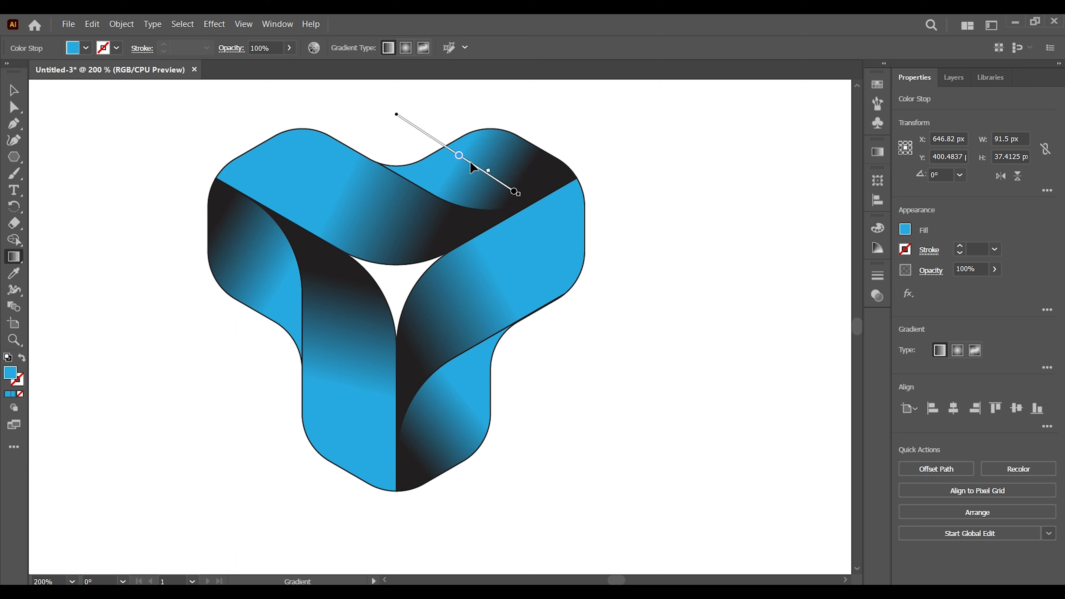
mouse_move(387, 136)
mouse_down()
mouse_move(545, 180)
mouse_move(538, 187)
mouse_up()
click(14, 89)
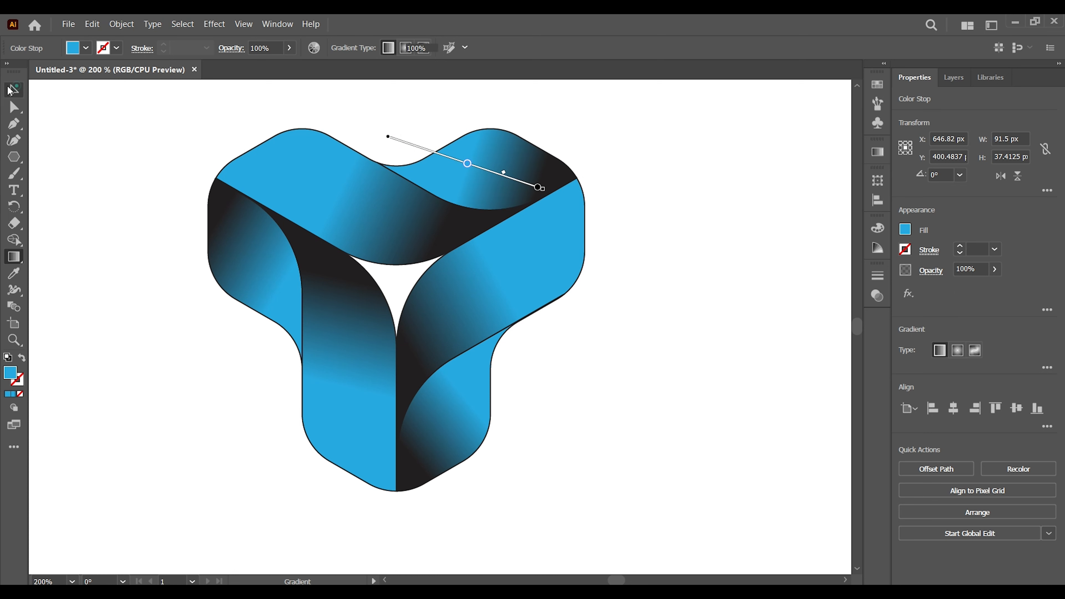
click(144, 144)
- Select all six logo shapes, set their stroke to none, and deselect them
key(ctrl+a)
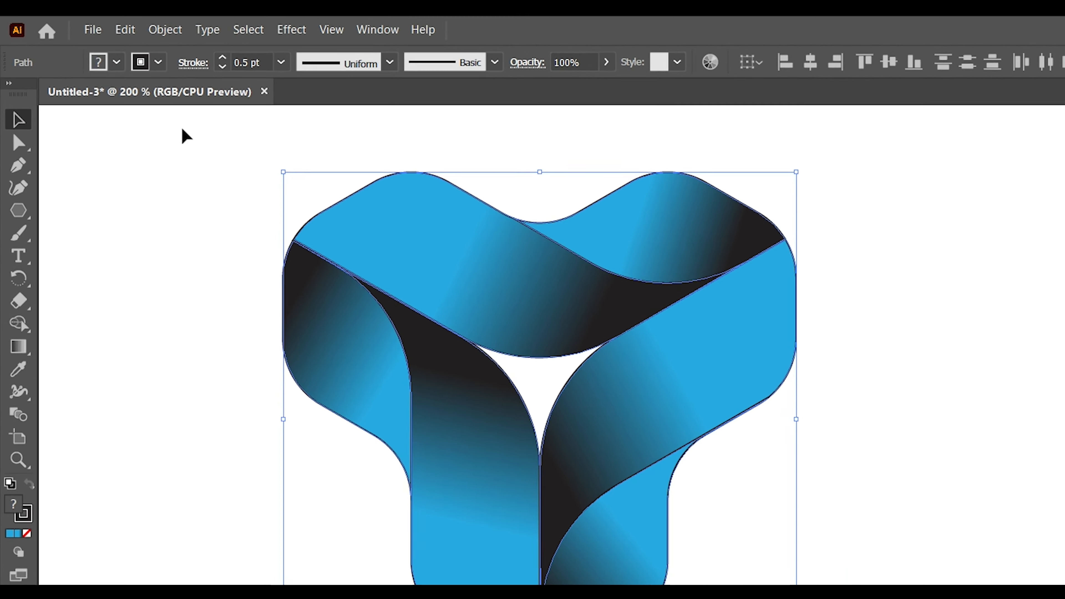
click(102, 55)
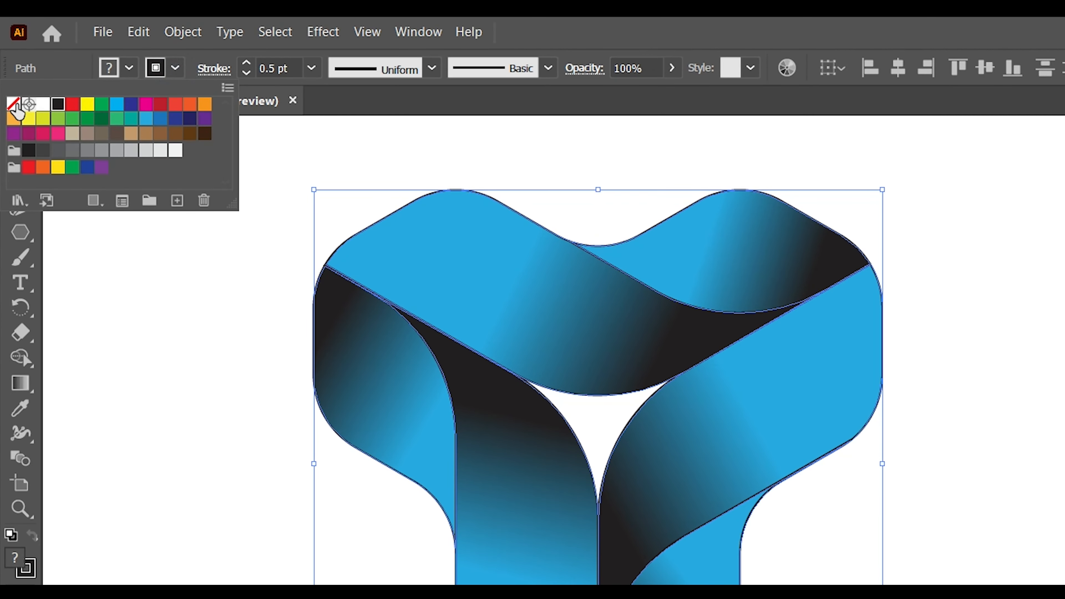
click(13, 103)
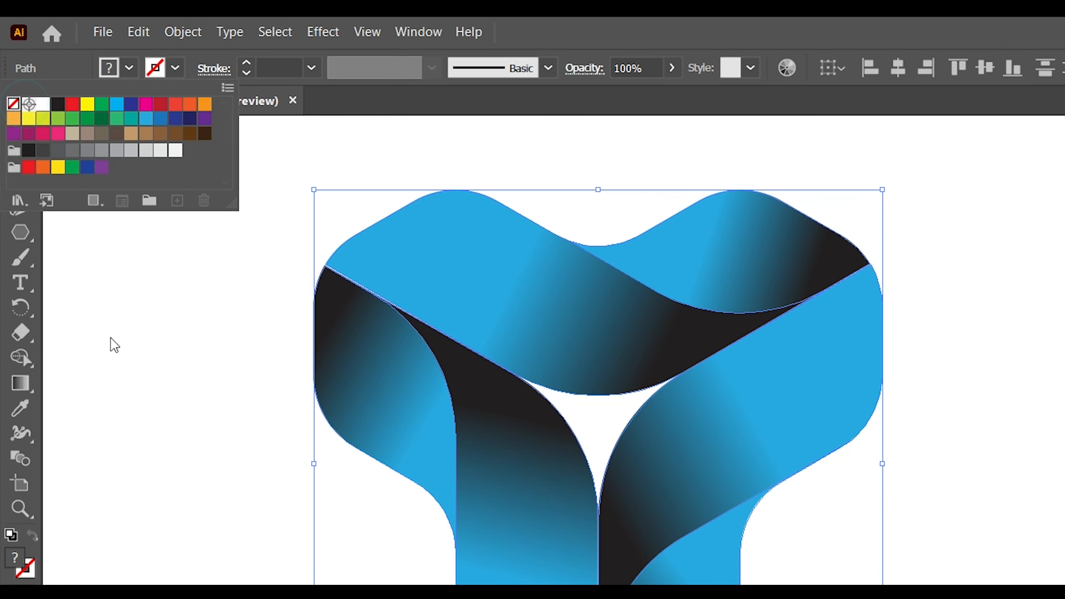
click(117, 353)
click(122, 360)
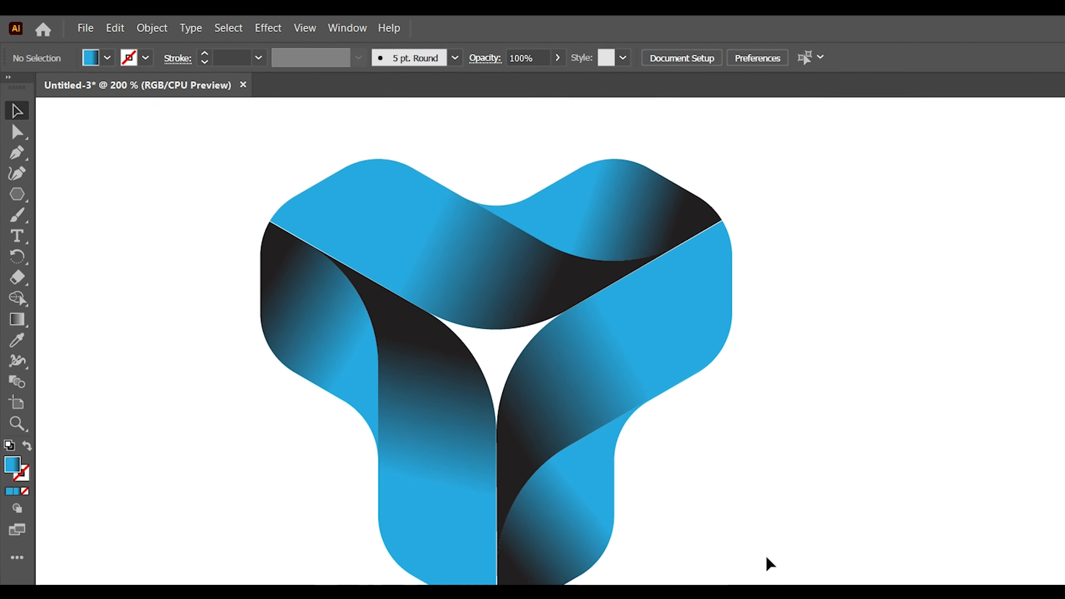
- Draw a flat black ellipse without stroke, about 39 px wide and 8.5 px high, centred just below the logo's bottom tip
key(ctrl+minus)
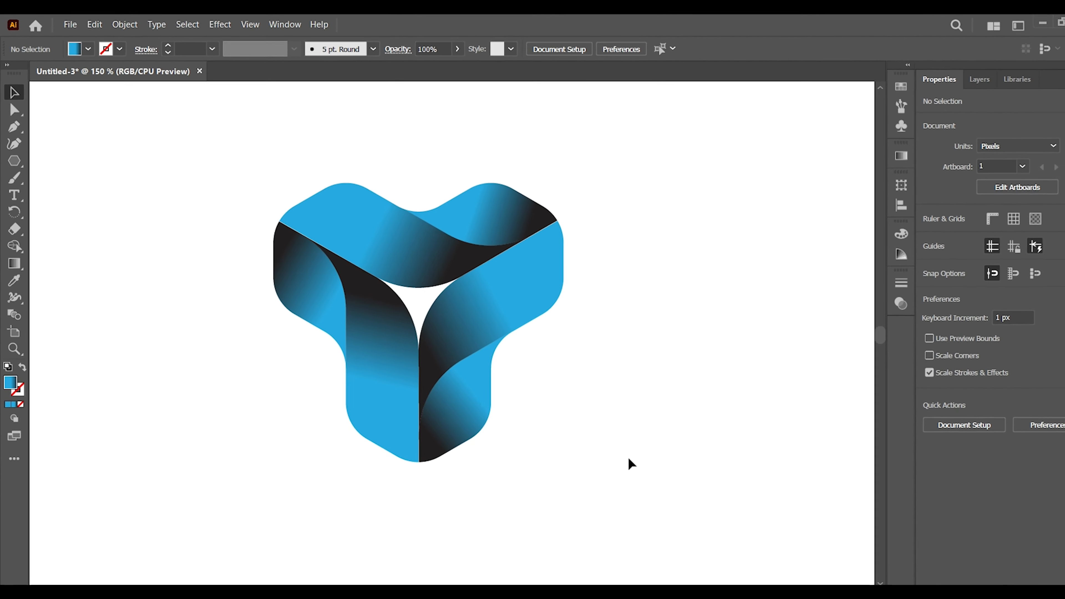
key(minus)
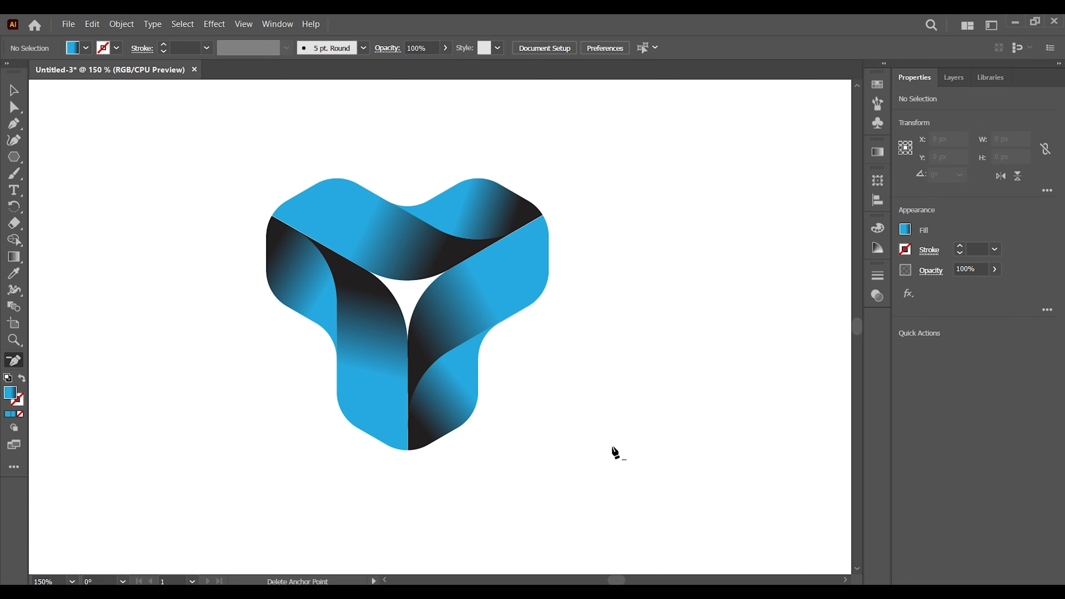
click(15, 89)
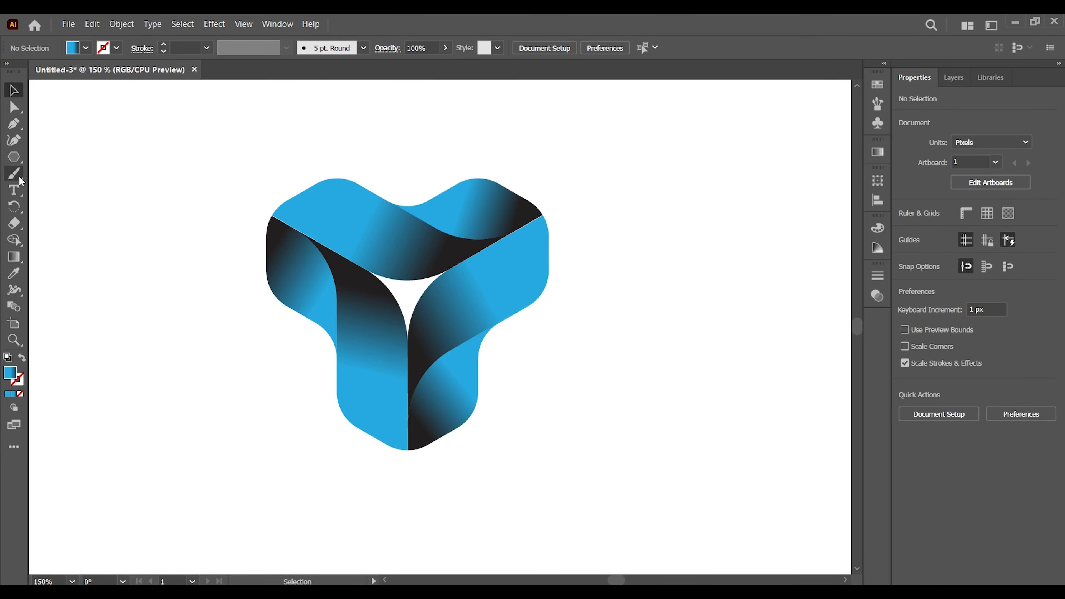
drag(14, 156, 67, 174)
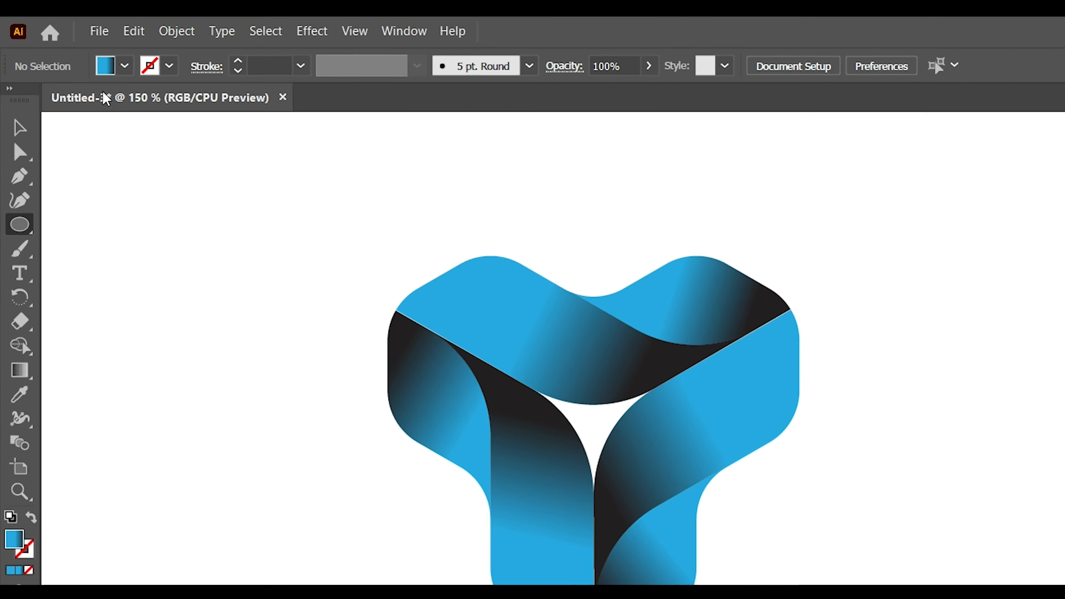
click(124, 66)
click(56, 100)
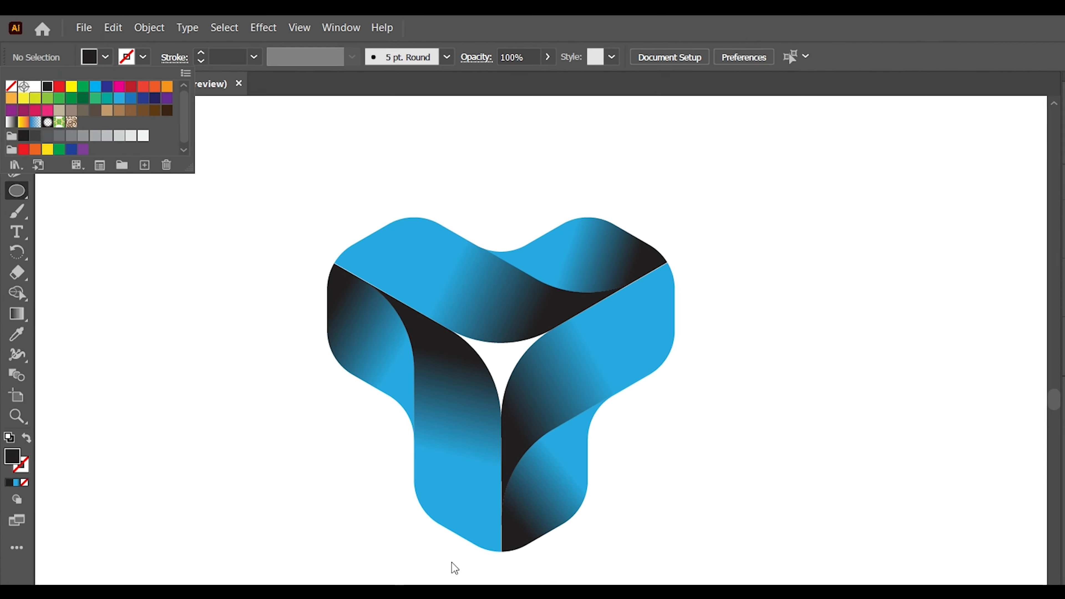
drag(461, 565, 504, 577)
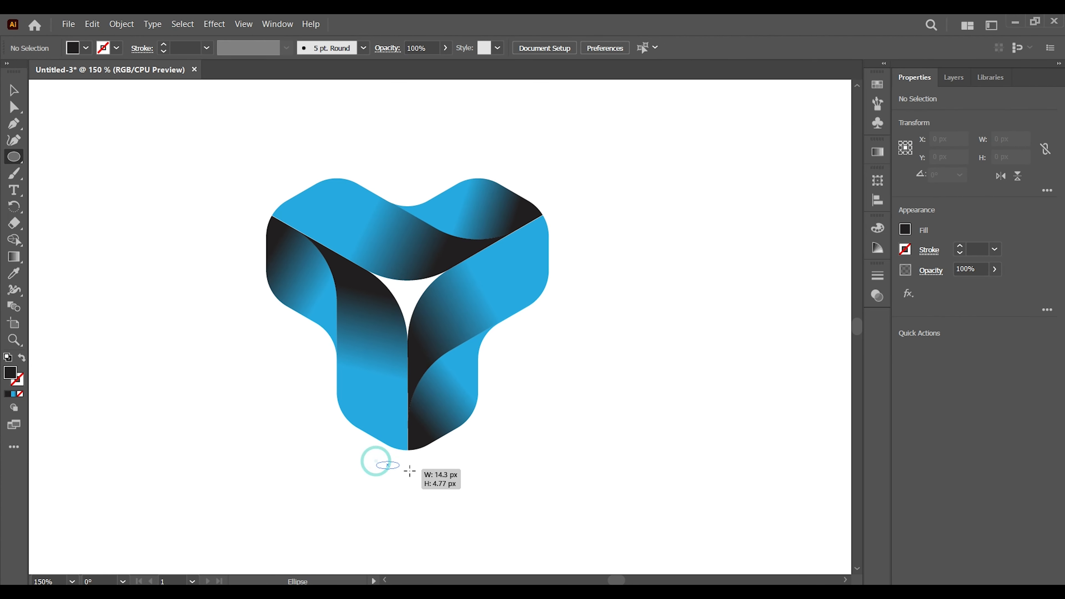
drag(410, 472, 448, 476)
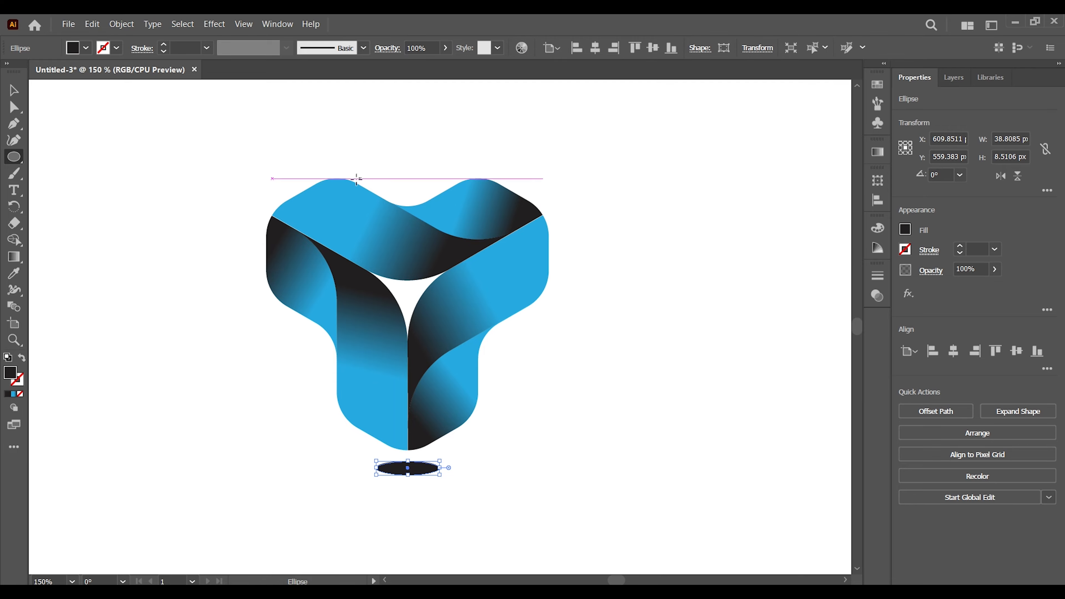
- Set the ellipse's blending mode to Multiply and its opacity to 14%
click(879, 278)
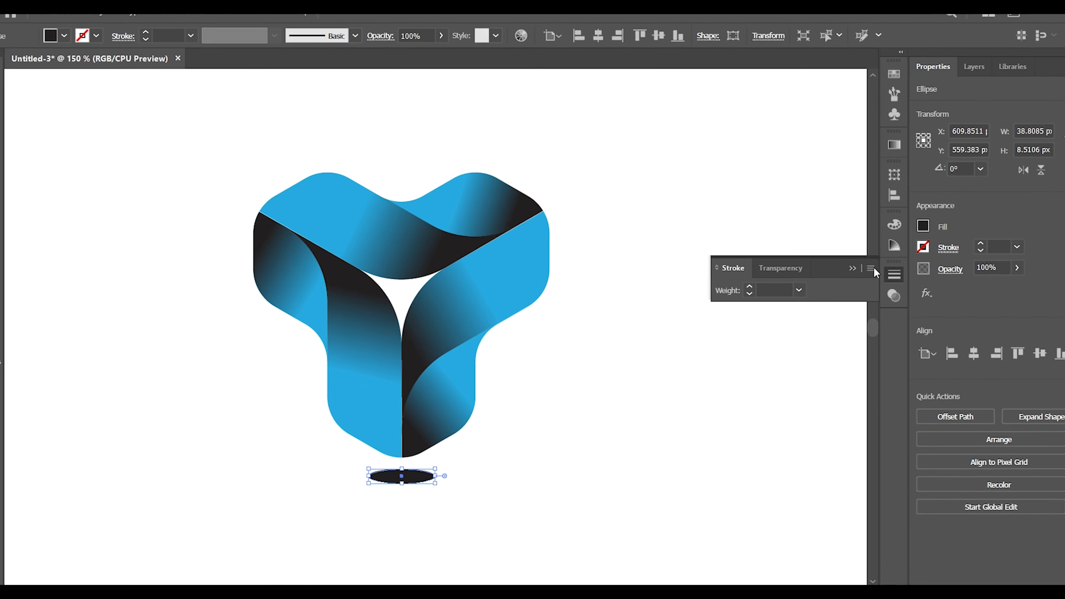
click(769, 270)
click(780, 294)
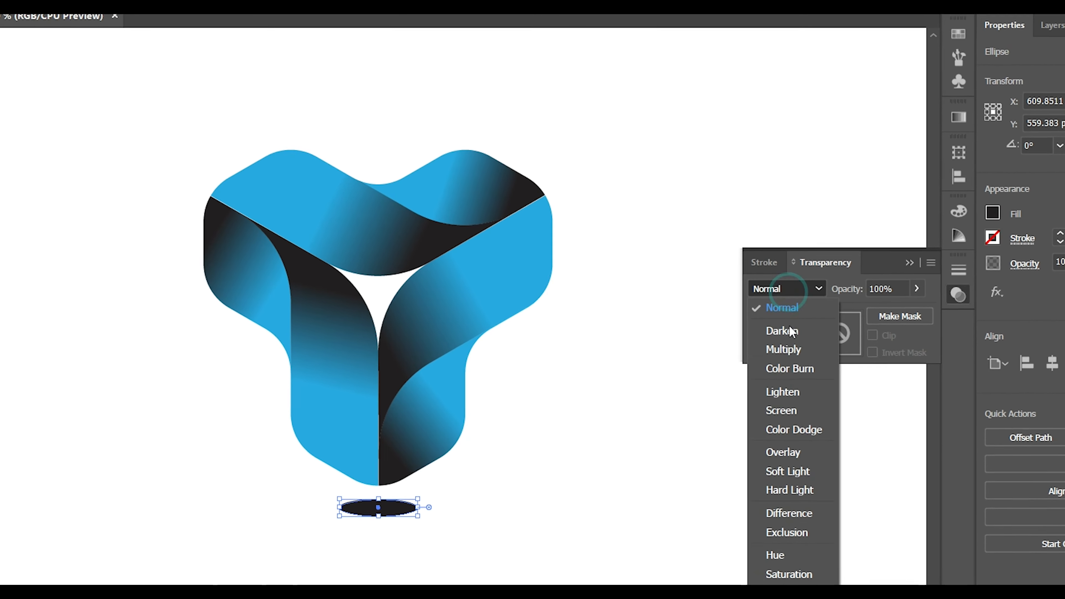
click(776, 351)
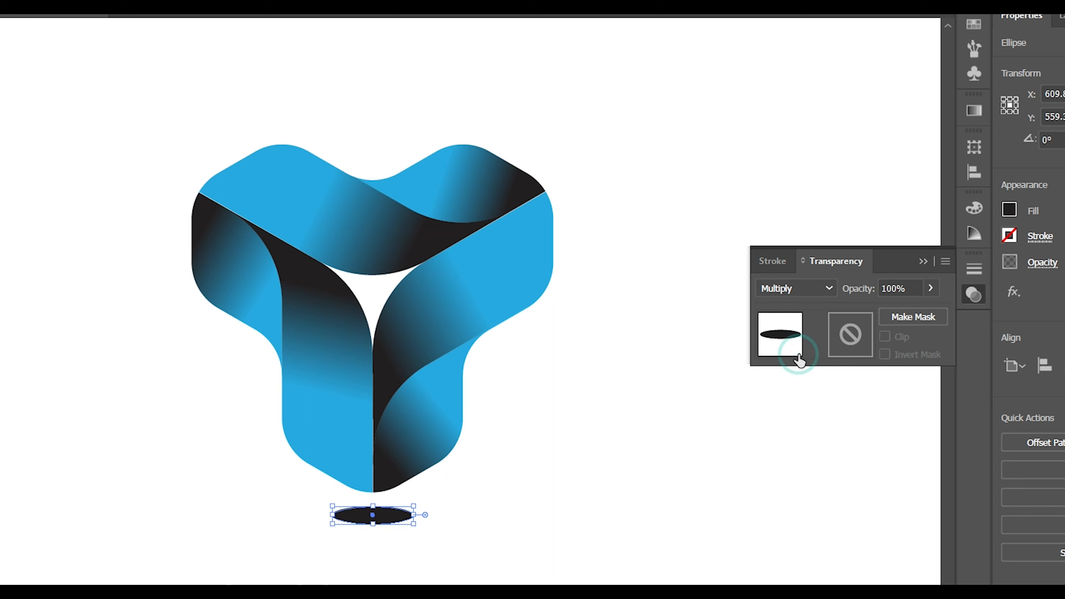
click(930, 288)
drag(927, 310, 873, 315)
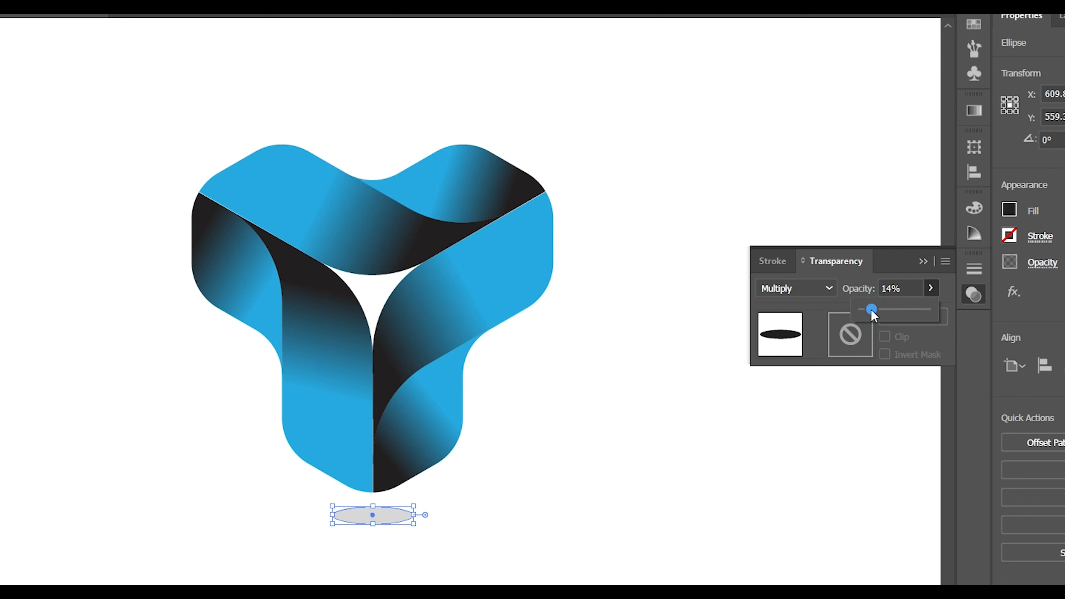
- Move the shadow ellipse up so it overlaps the logo's bottom tip, send it to the back, and deselect it
key(Return)
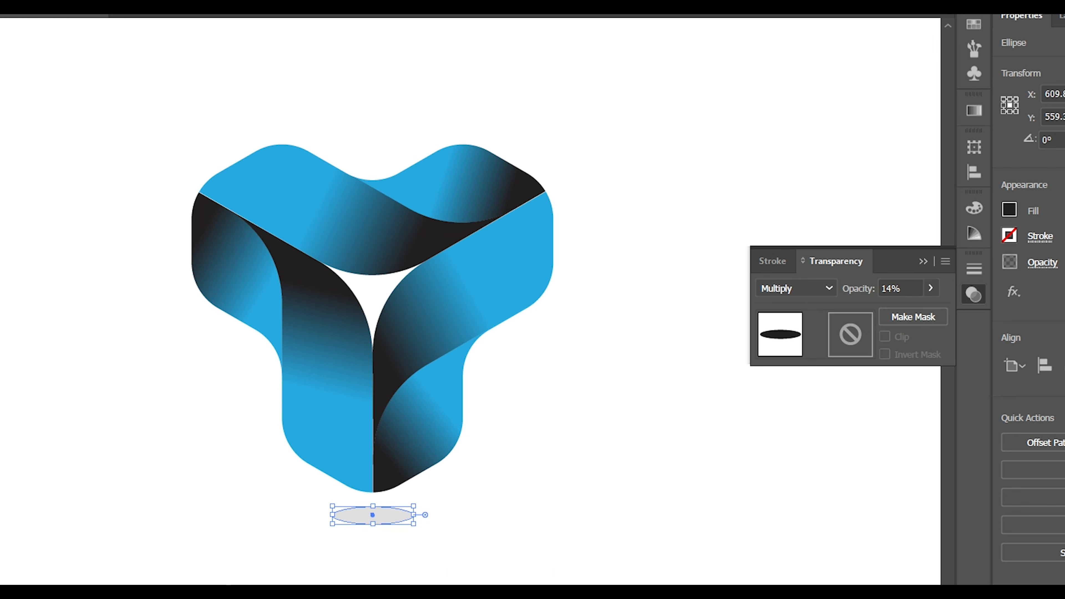
click(326, 136)
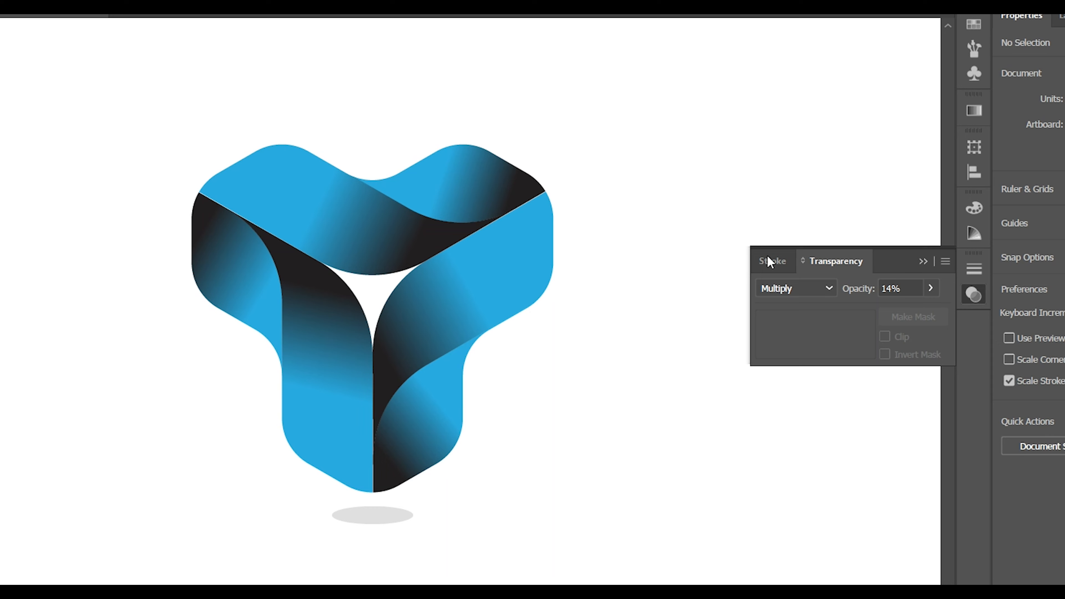
click(924, 262)
drag(397, 518, 395, 499)
right_click(390, 494)
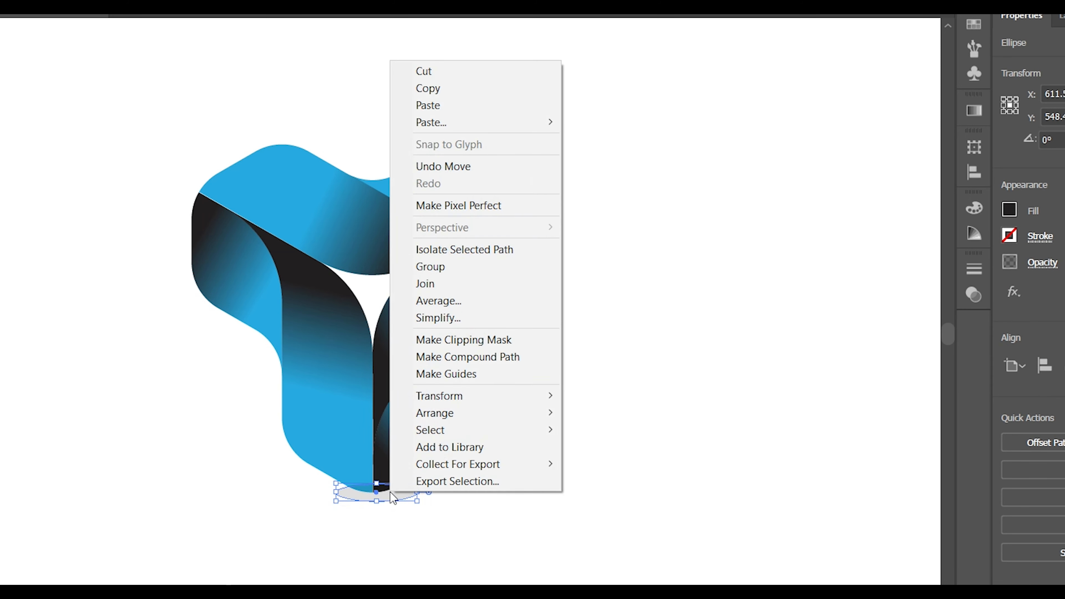
click(475, 413)
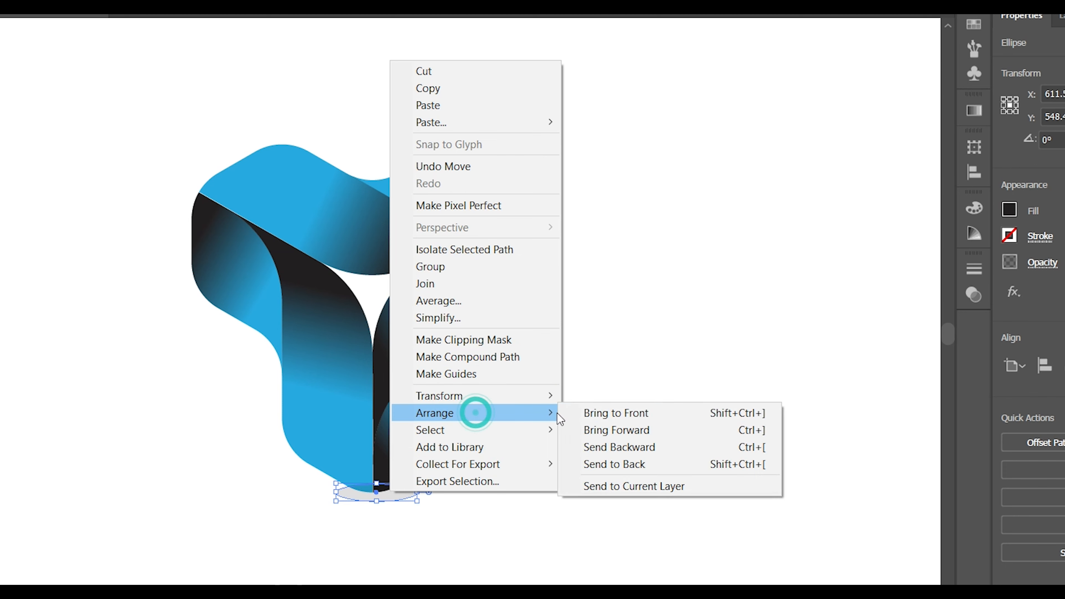
click(614, 463)
click(591, 498)
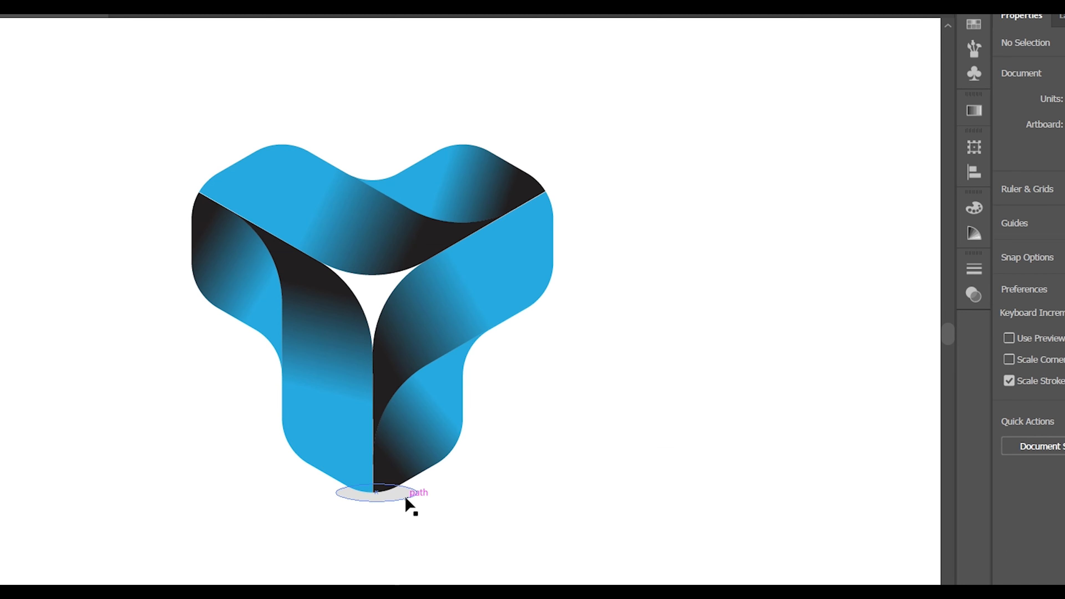
- Reshape the shadow ellipse wider and flatter, centred on the logo's bottom tip
click(390, 499)
drag(376, 502, 305, 497)
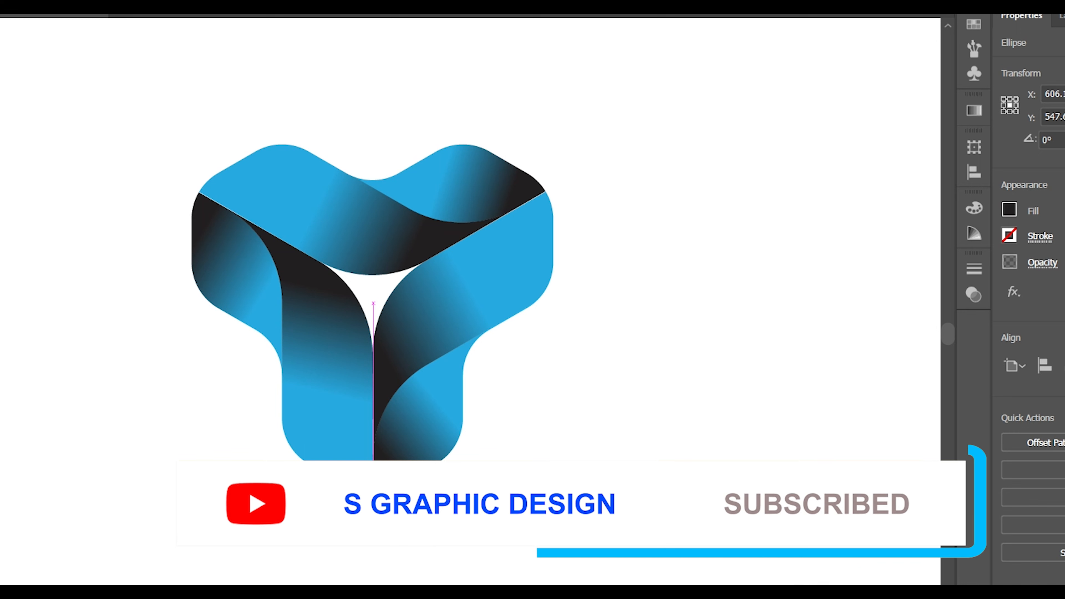
- Lower the shadow ellipse's opacity to 5% and deselect it
click(973, 269)
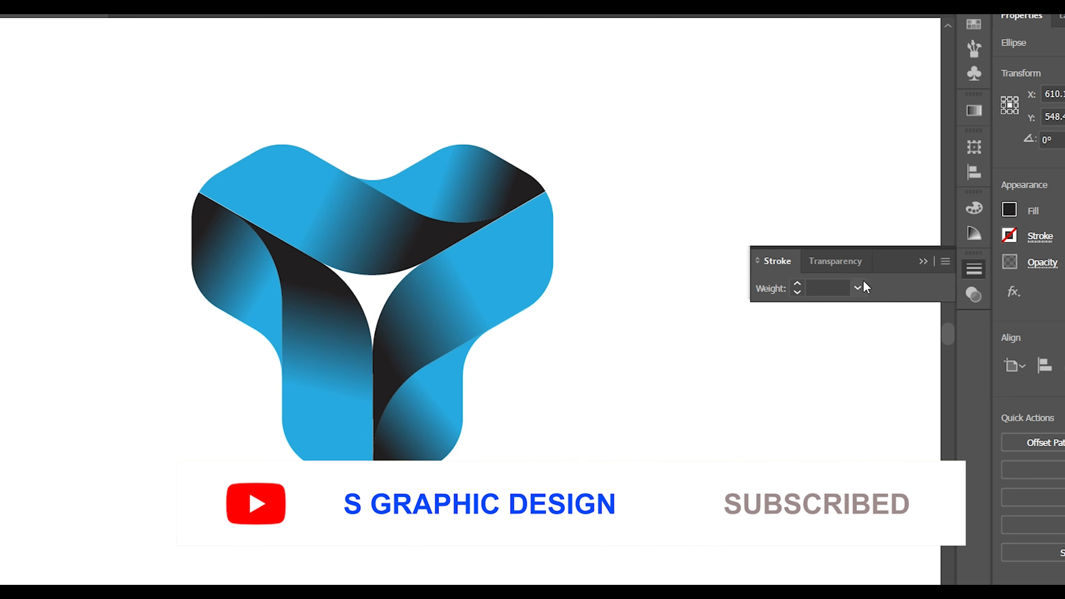
click(865, 261)
click(931, 288)
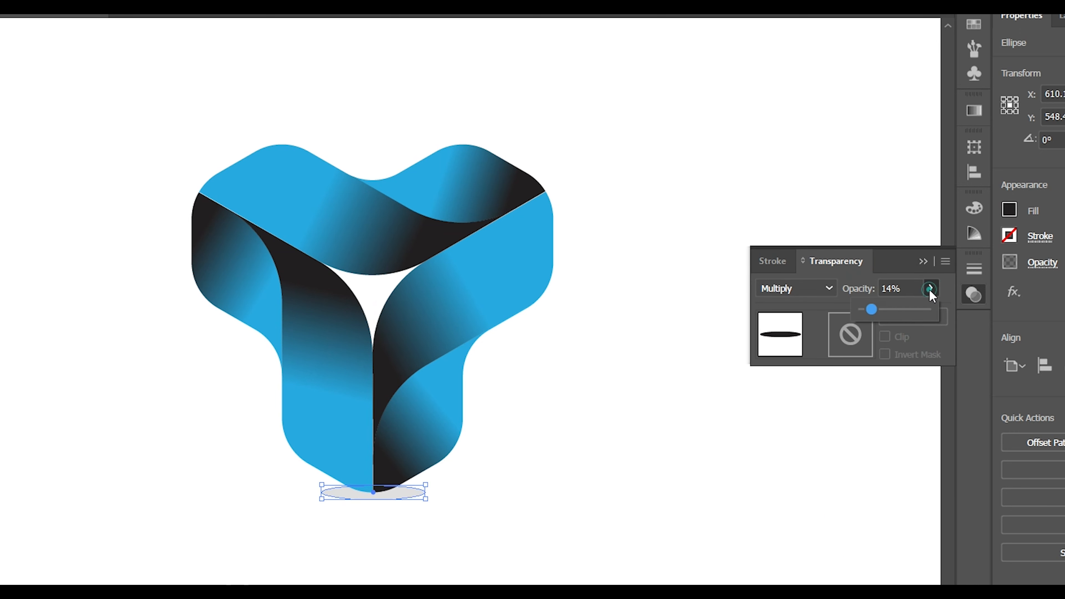
drag(873, 309, 867, 313)
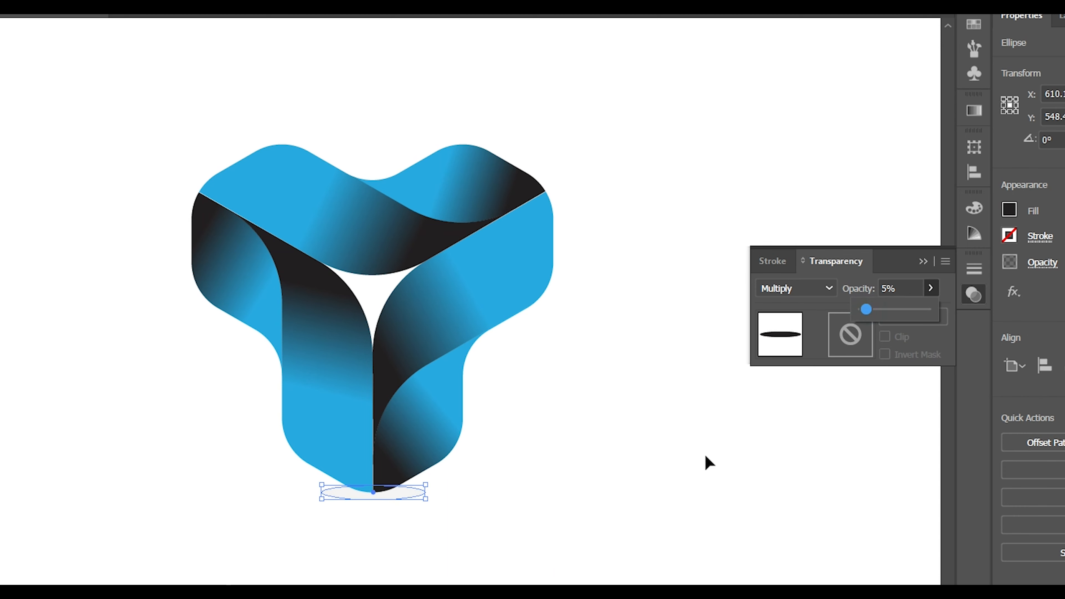
click(684, 487)
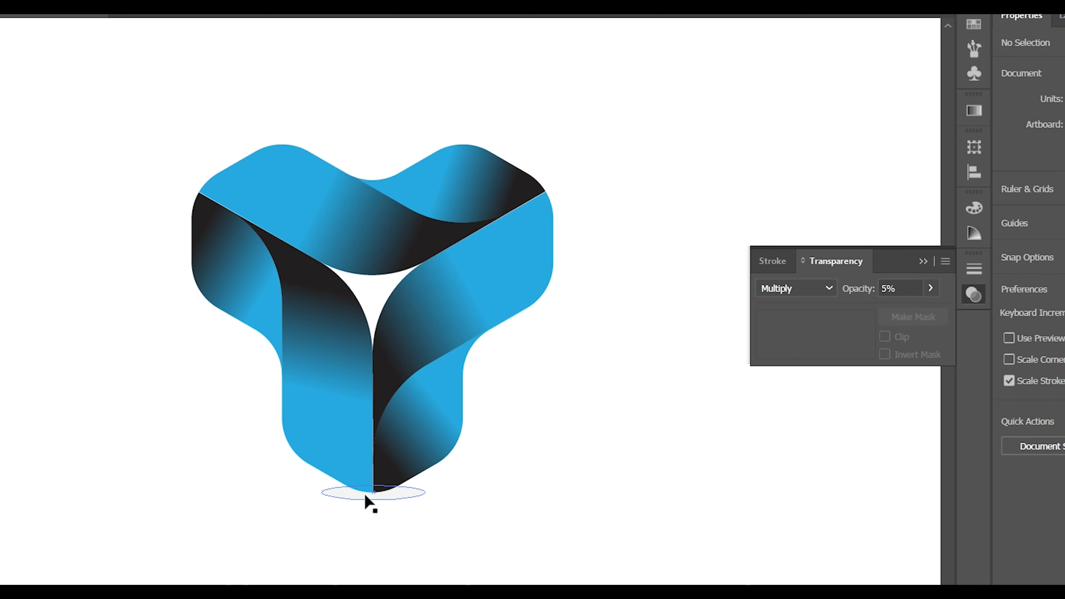
- Reselect the shadow ellipse, set its opacity to 8%, and deselect it
click(371, 499)
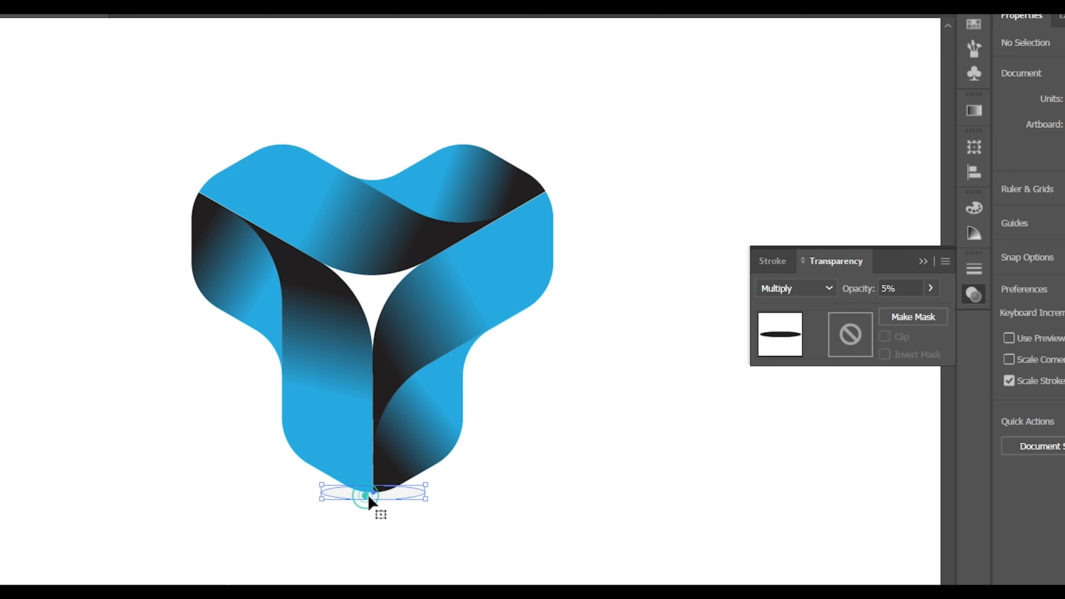
click(930, 288)
drag(866, 309, 868, 311)
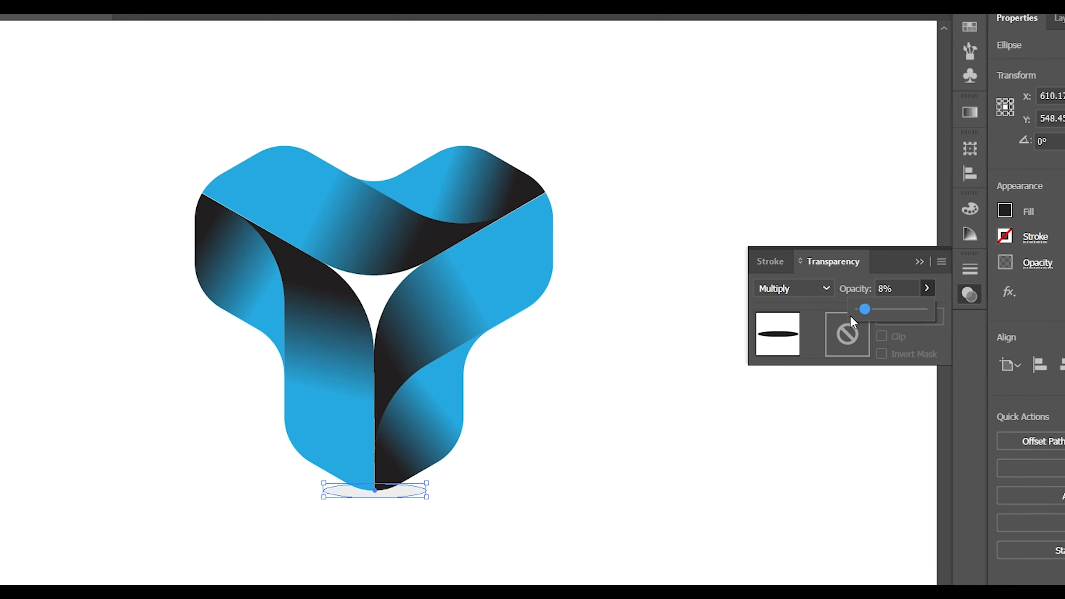
click(654, 495)
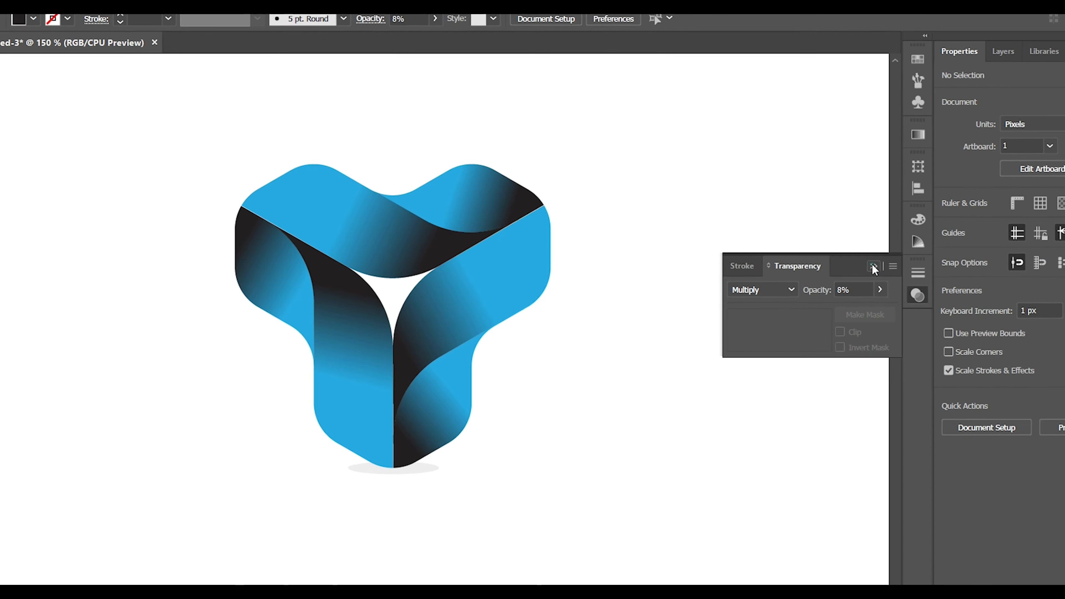